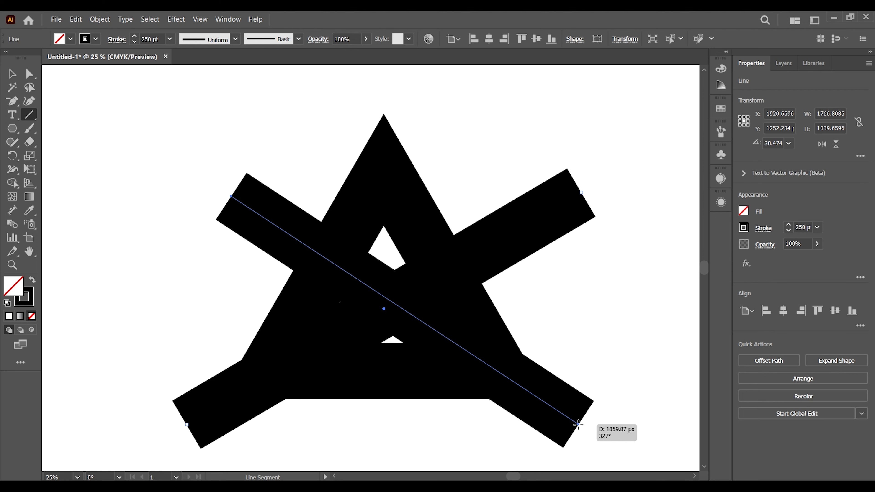
- Finish the second diagonal line across the triangle, about 1573 px wide and 1040 px high, and group it with the first
{"action": "left_click_drag", "start_coordinate": [578, 424], "coordinate": [582, 428]}
{"action": "left_click", "coordinate": [17, 73]}
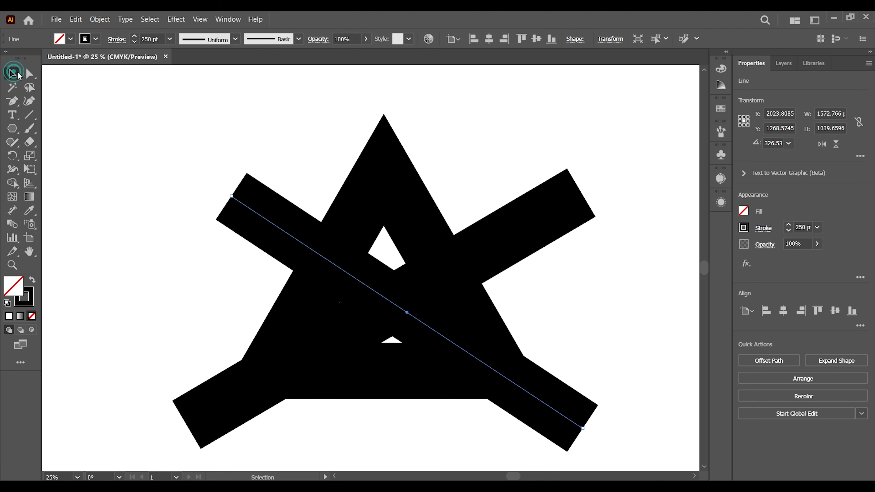
{"action": "left_click", "coordinate": [550, 210], "text": "shift"}
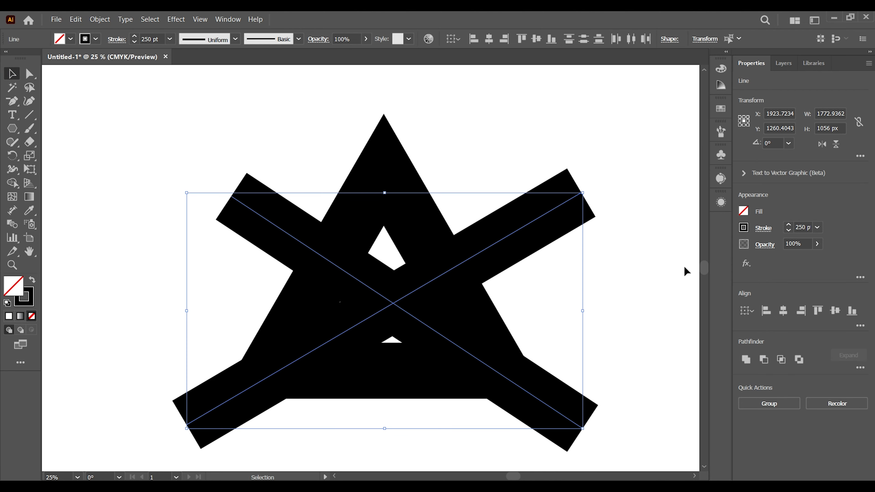
{"action": "left_click", "coordinate": [769, 403]}
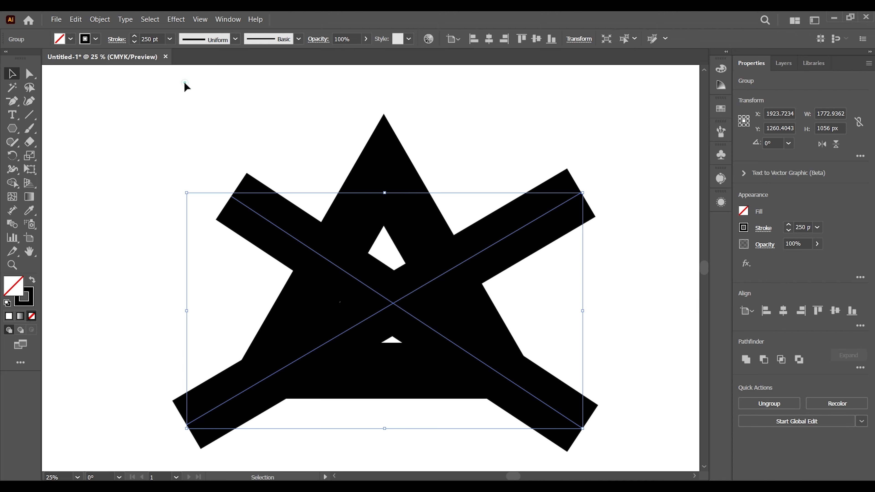
- Center the crossed-line group and the triangle on each other horizontally
{"action": "left_click_drag", "start_coordinate": [185, 86], "coordinate": [624, 416]}
{"action": "left_click", "coordinate": [782, 311]}
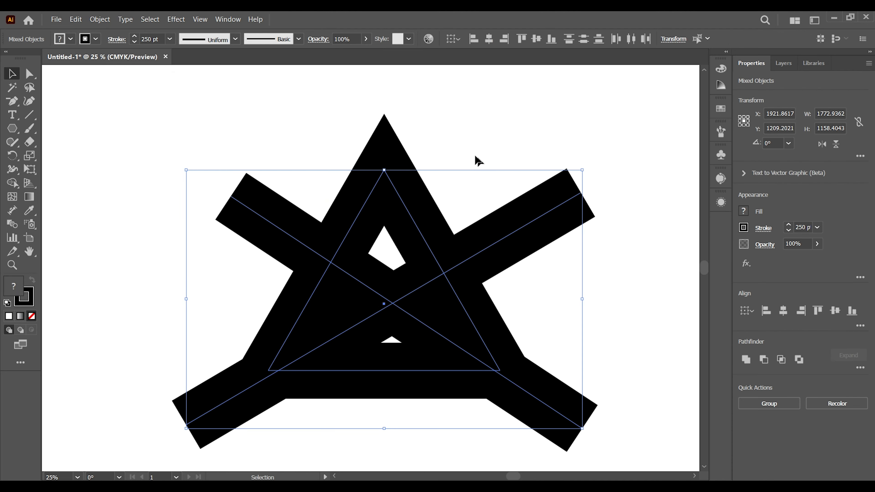
{"action": "left_click", "coordinate": [482, 111]}
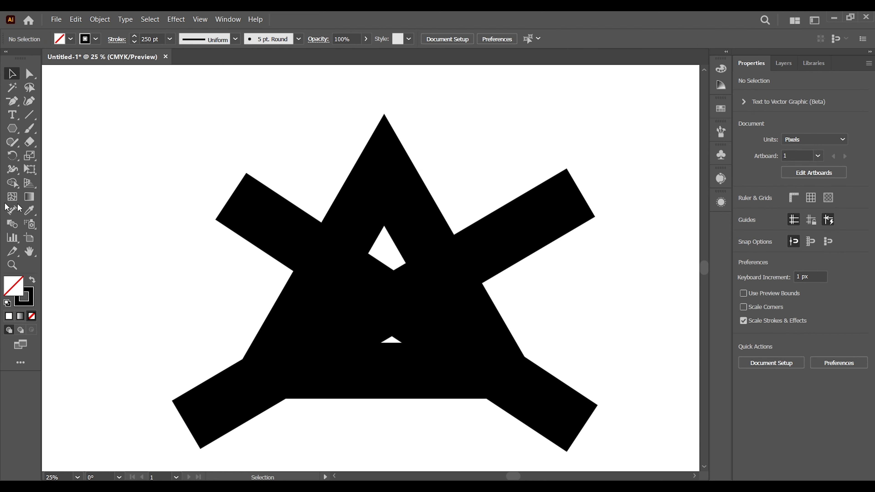
- Set the stroke weight of the crossed-line group to 100 pt
{"action": "left_click", "coordinate": [223, 183]}
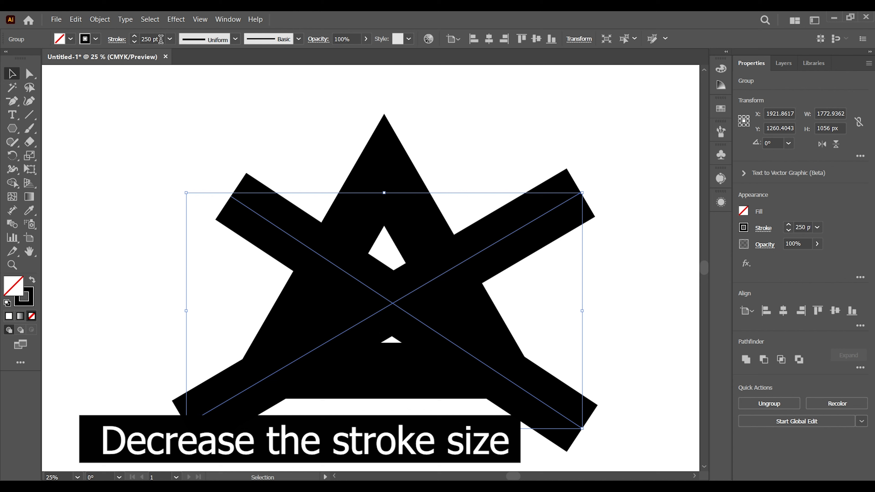
{"action": "type", "text": "100"}
{"action": "key", "text": "Return"}
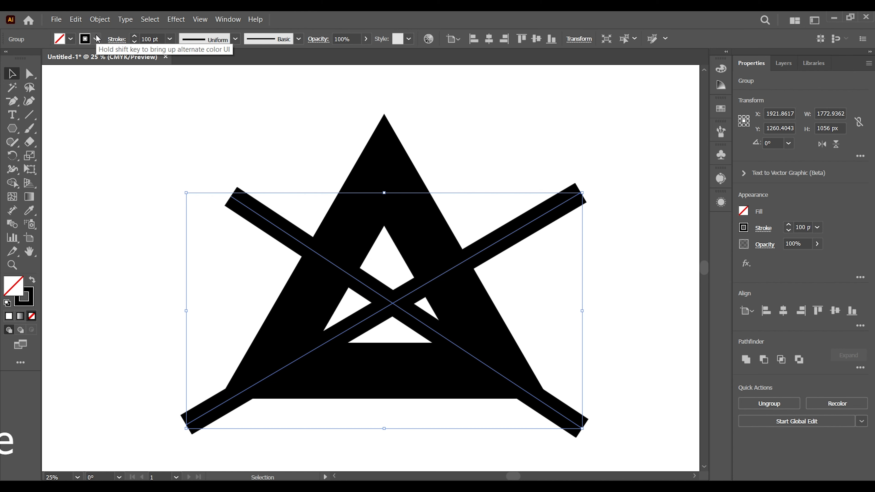
{"action": "left_click", "coordinate": [143, 152]}
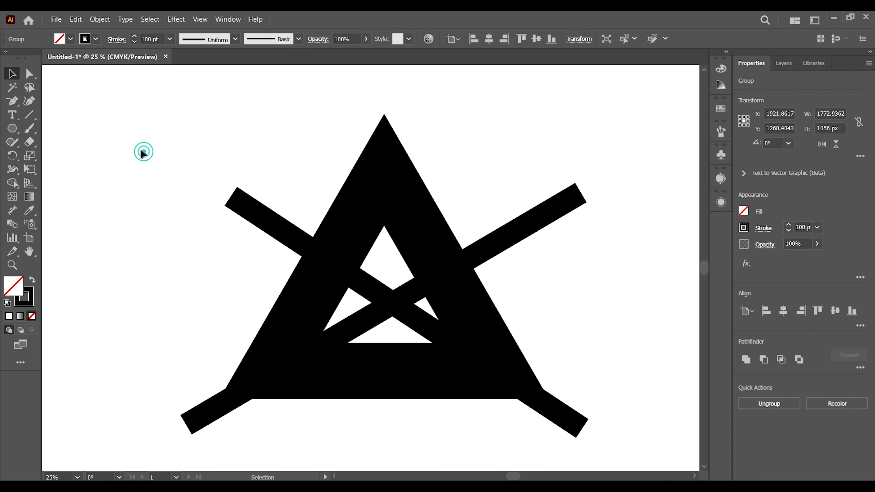
- Expand the fill and stroke of the crossed-line group into filled bars
{"action": "left_click_drag", "start_coordinate": [117, 115], "coordinate": [619, 422]}
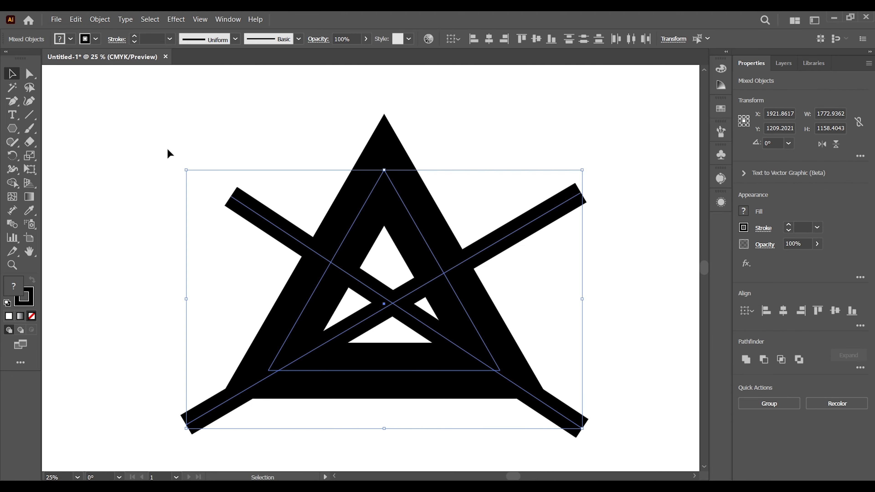
{"action": "left_click", "coordinate": [207, 155]}
{"action": "left_click", "coordinate": [279, 231]}
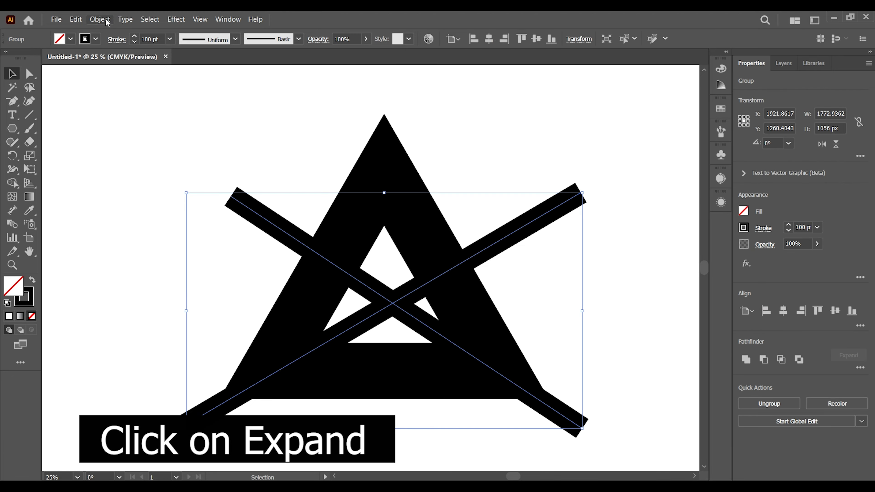
{"action": "left_click", "coordinate": [99, 19]}
{"action": "left_click", "coordinate": [144, 145]}
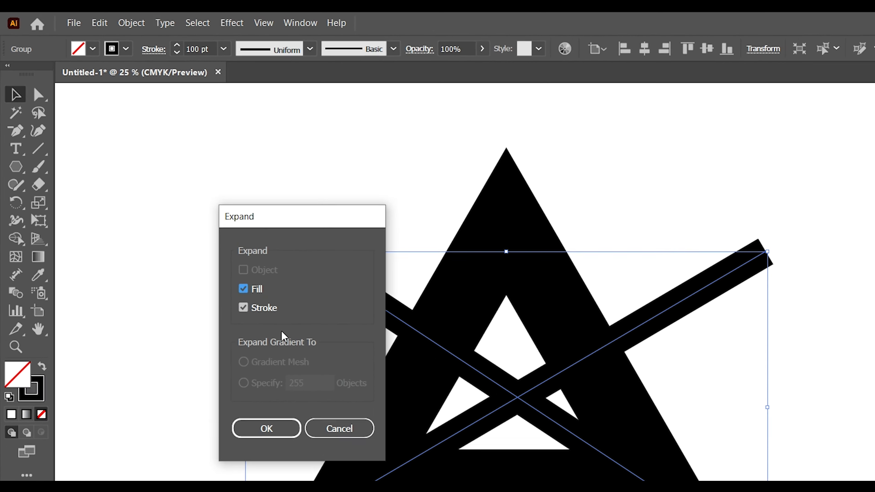
{"action": "left_click", "coordinate": [310, 486]}
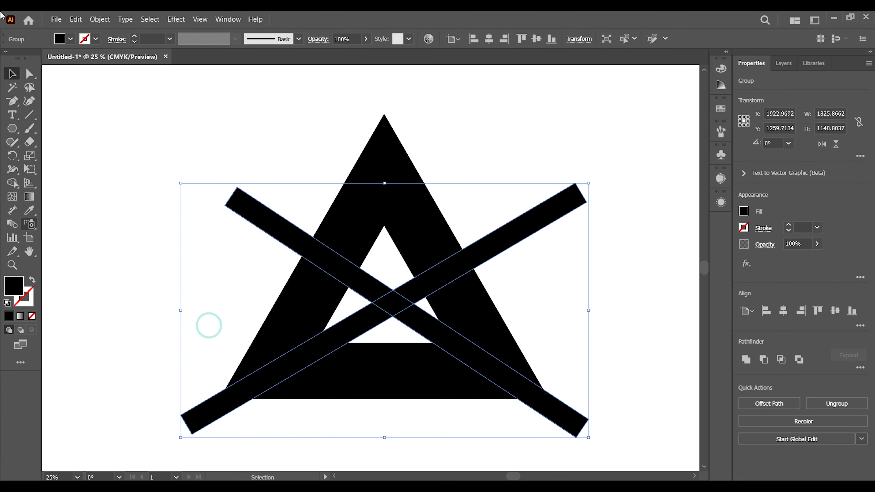
- Use the Shape Builder tool on the bars and triangle to cut away the triangle's outline where the bars cross it
{"action": "left_click", "coordinate": [299, 108]}
{"action": "left_click_drag", "start_coordinate": [197, 108], "coordinate": [617, 418]}
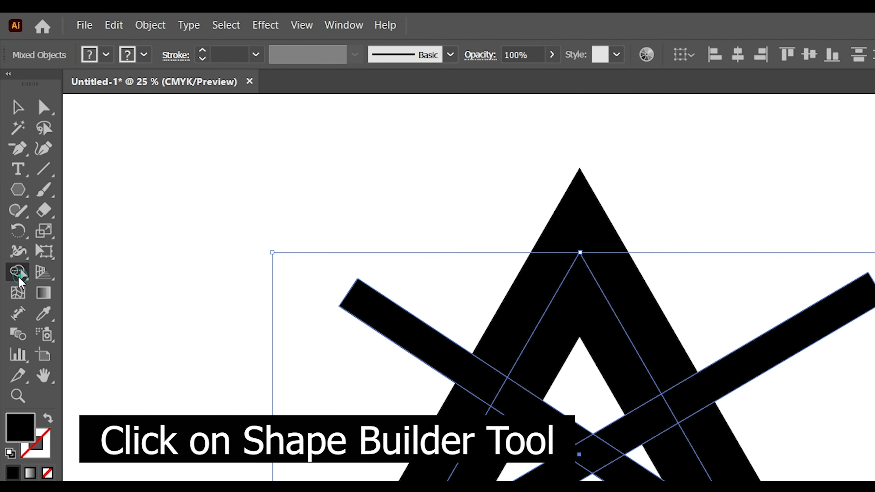
{"action": "left_click", "coordinate": [12, 183]}
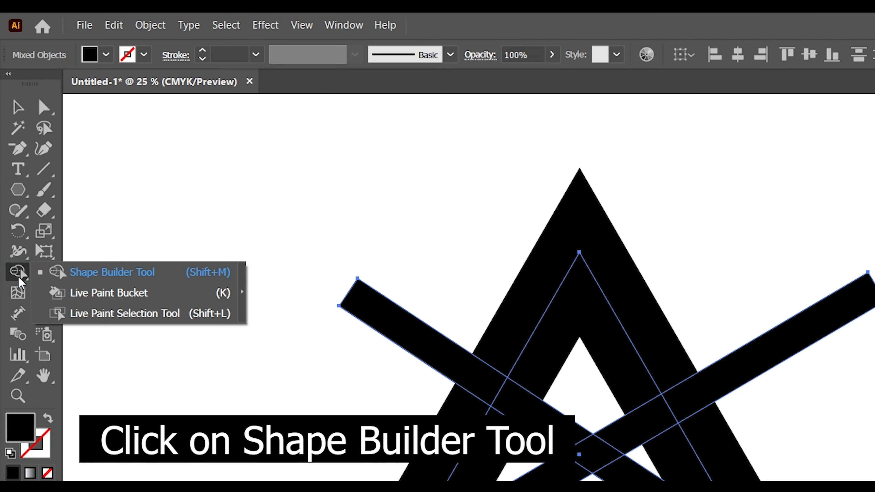
{"action": "left_click", "coordinate": [88, 275]}
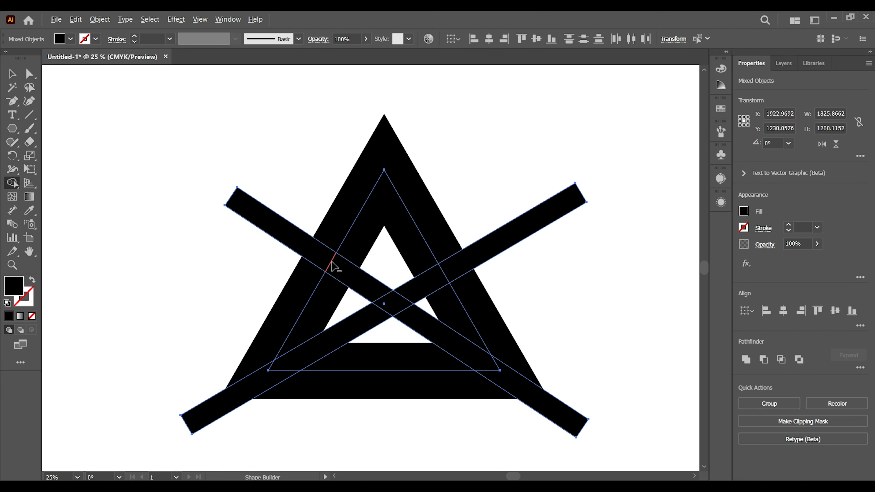
{"action": "left_click", "coordinate": [501, 393], "text": "alt"}
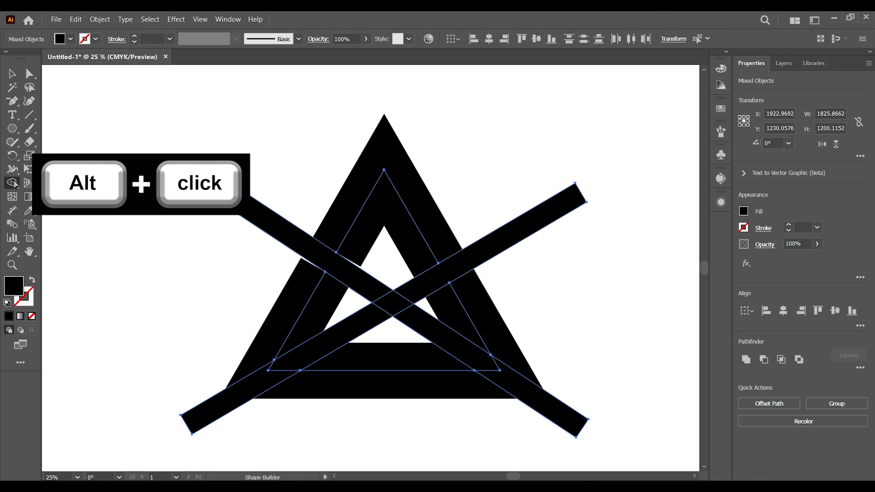
- Move the crossed-bar group off the triangle and delete it, leaving only the cut triangle pieces
{"action": "left_click", "coordinate": [12, 73]}
{"action": "left_click", "coordinate": [54, 136]}
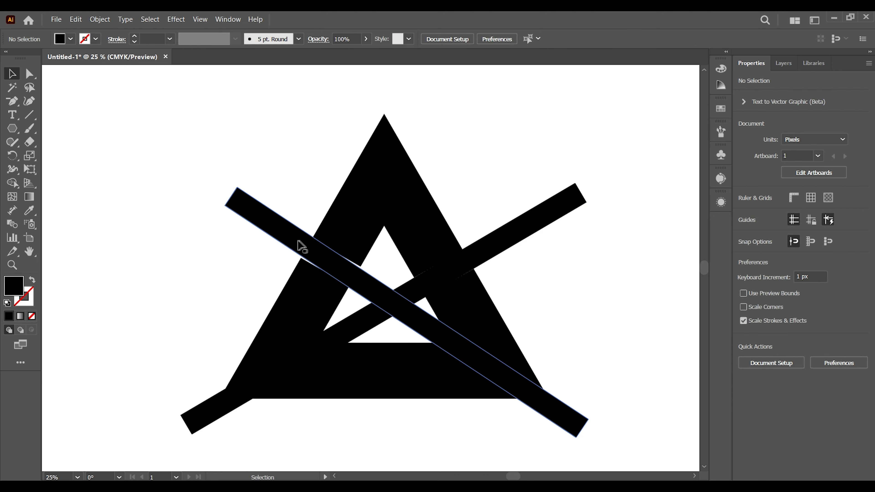
{"action": "left_click_drag", "start_coordinate": [299, 241], "coordinate": [515, 245]}
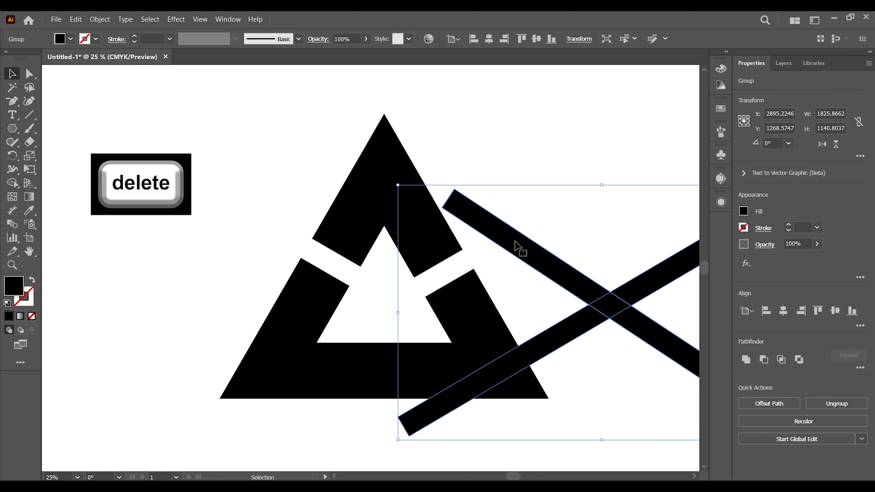
{"action": "key", "text": "Delete"}
- Expand the fill and stroke of the triangle's lower piece
{"action": "left_click", "coordinate": [475, 336]}
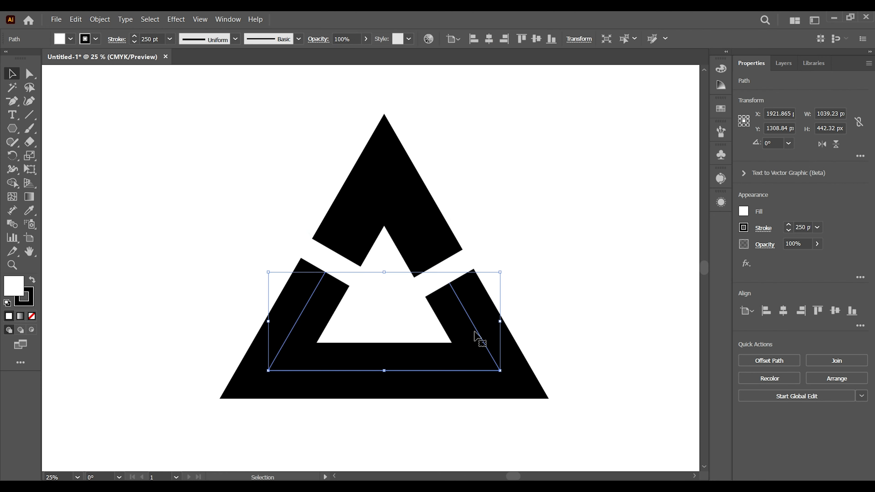
{"action": "left_click", "coordinate": [99, 21]}
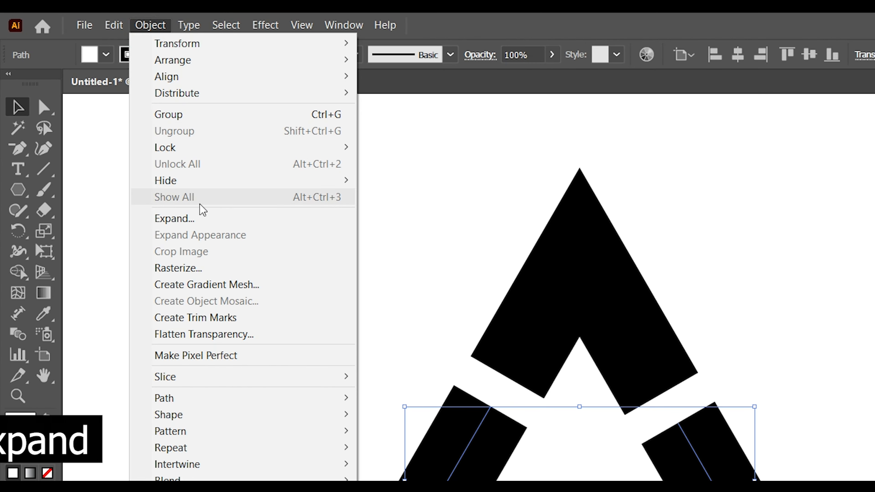
{"action": "left_click", "coordinate": [205, 221]}
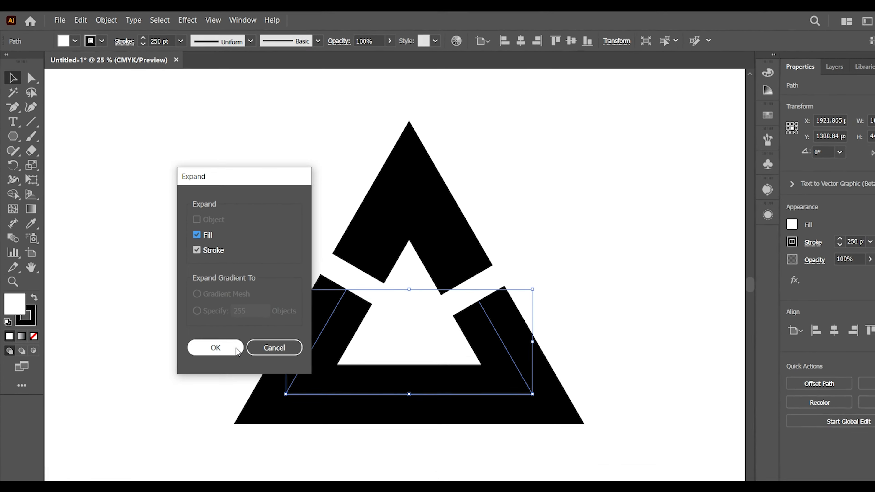
{"action": "left_click", "coordinate": [332, 482]}
{"action": "left_click", "coordinate": [161, 232]}
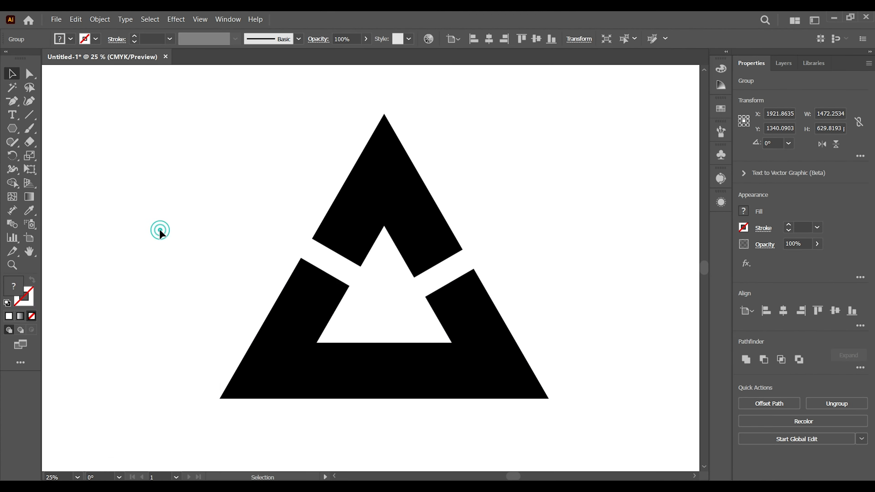
- Add an Arrow 7 arrowhead to the end of the triangle's upper piece and scale it down to 4%
{"action": "left_click", "coordinate": [385, 184]}
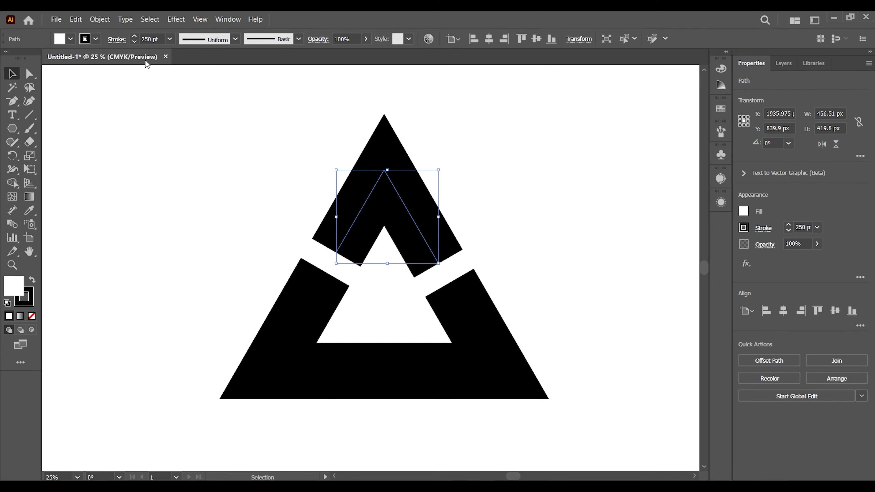
{"action": "left_click", "coordinate": [116, 38]}
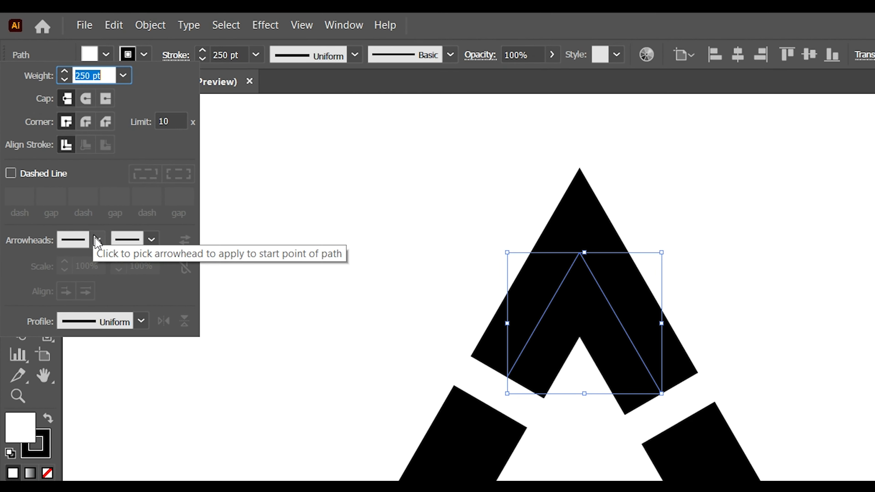
{"action": "left_click", "coordinate": [151, 240]}
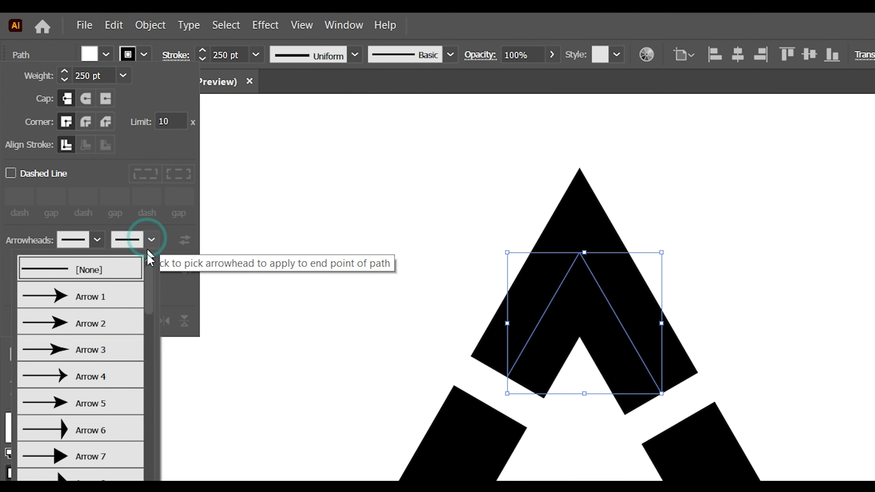
{"action": "left_click", "coordinate": [121, 463]}
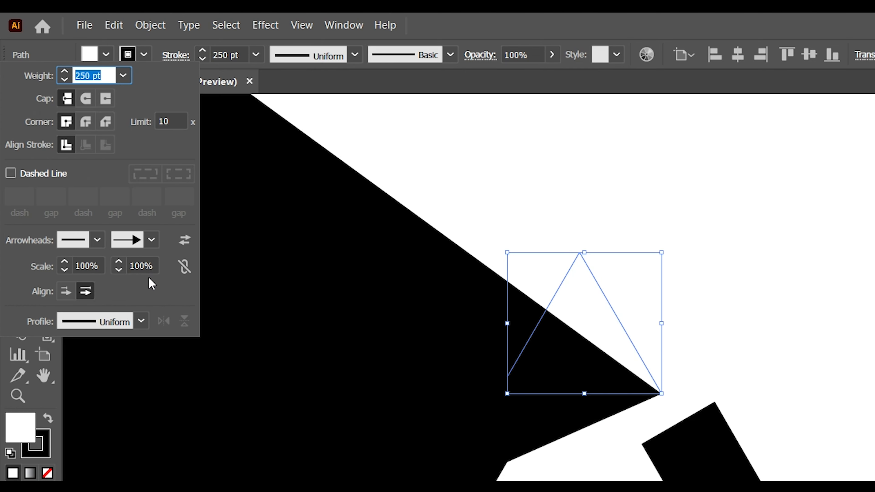
{"action": "left_click", "coordinate": [119, 270]}
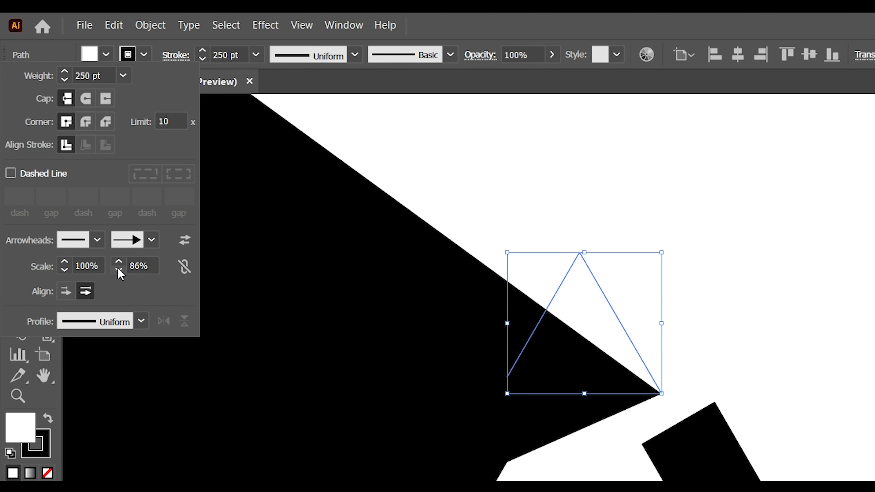
{"action": "left_click", "coordinate": [116, 269]}
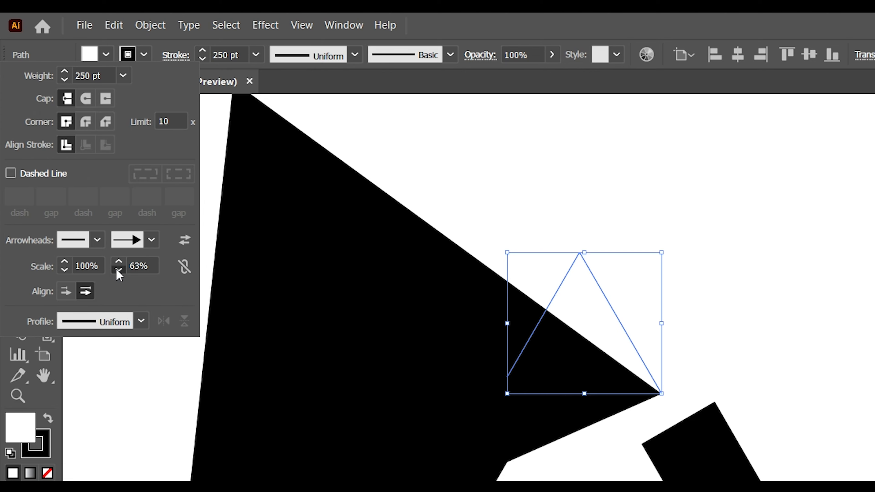
{"action": "left_click_drag", "start_coordinate": [117, 270], "coordinate": [117, 270]}
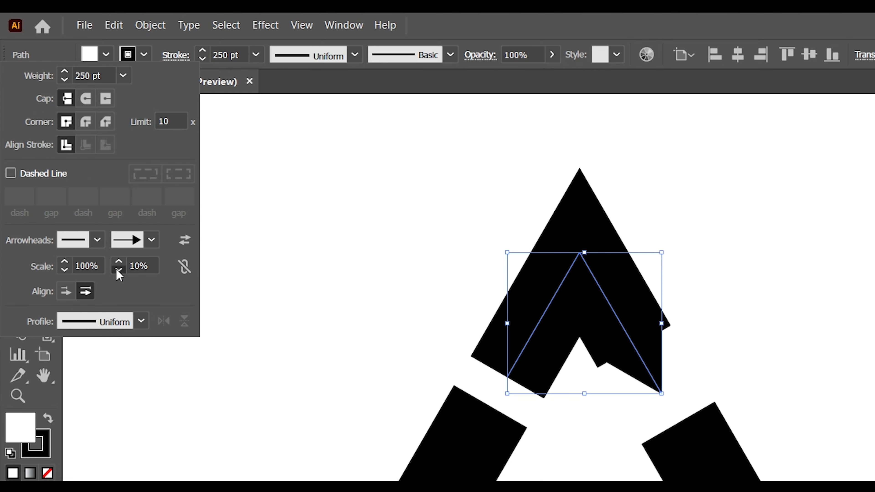
{"action": "left_click", "coordinate": [117, 271]}
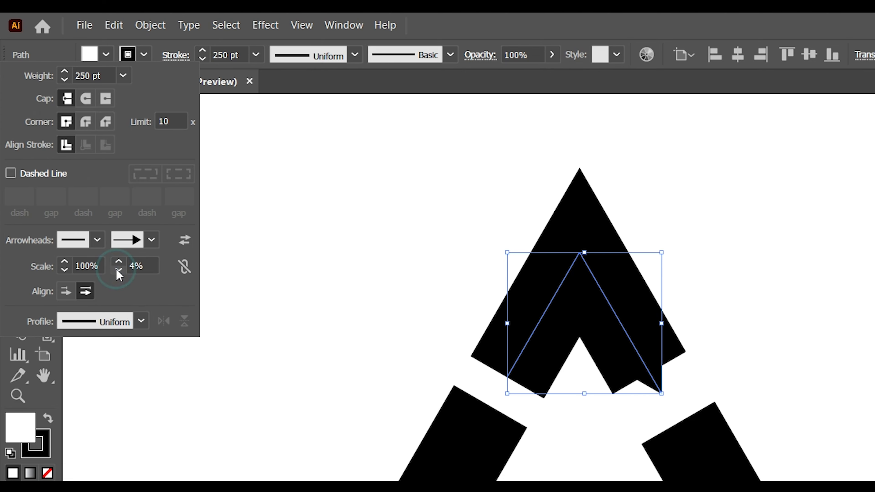
- Change the end arrowhead of the triangle's upper piece to Arrow 6
{"action": "left_click", "coordinate": [148, 238]}
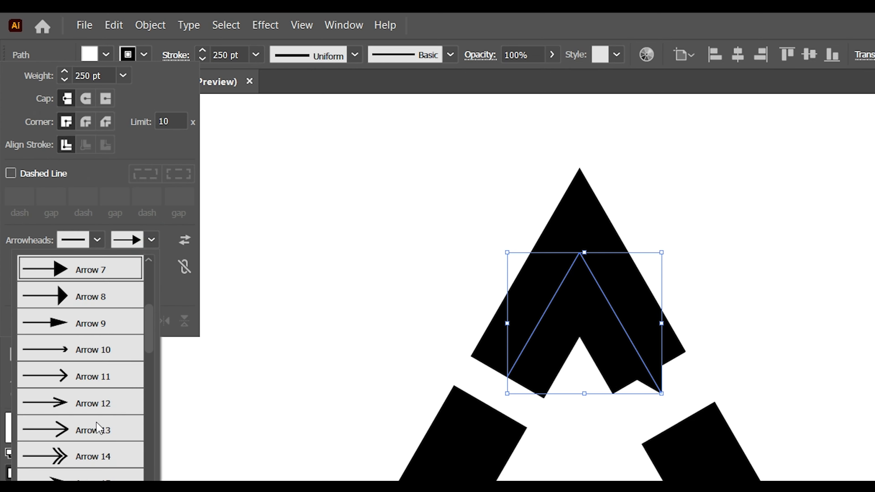
{"action": "scroll", "coordinate": [108, 301], "scroll_direction": "up", "scroll_amount": 2}
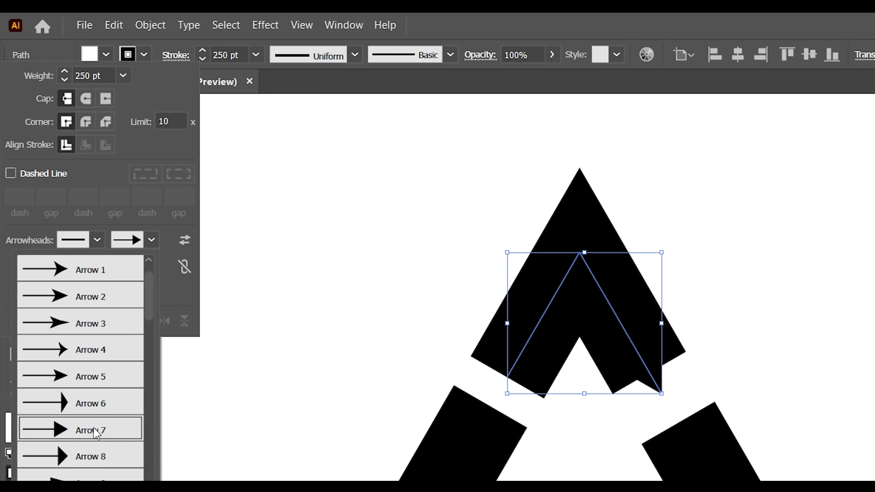
{"action": "left_click", "coordinate": [102, 408]}
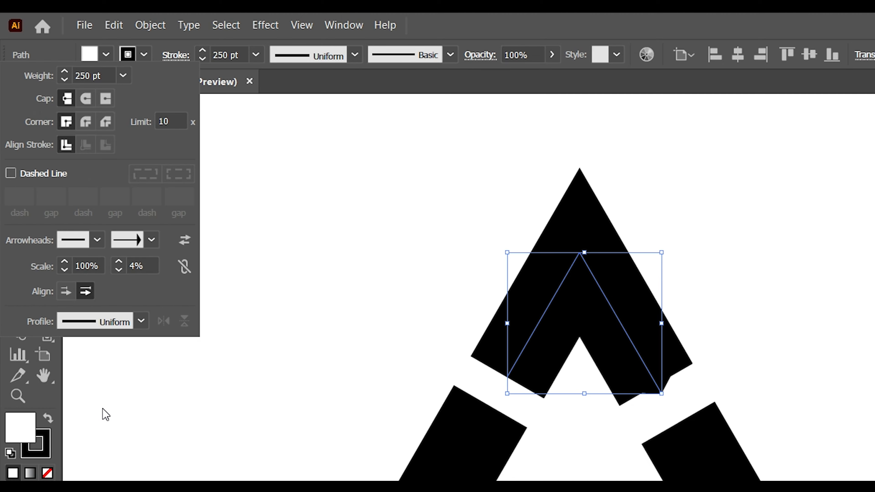
- Set the scale of the end arrowhead on the triangle's upper piece to 14%
{"action": "left_click", "coordinate": [703, 333]}
{"action": "mouse_move", "coordinate": [630, 370]}
{"action": "left_mouse_down"}
{"action": "mouse_move", "coordinate": [653, 353]}
{"action": "mouse_move", "coordinate": [645, 376]}
{"action": "left_mouse_up"}
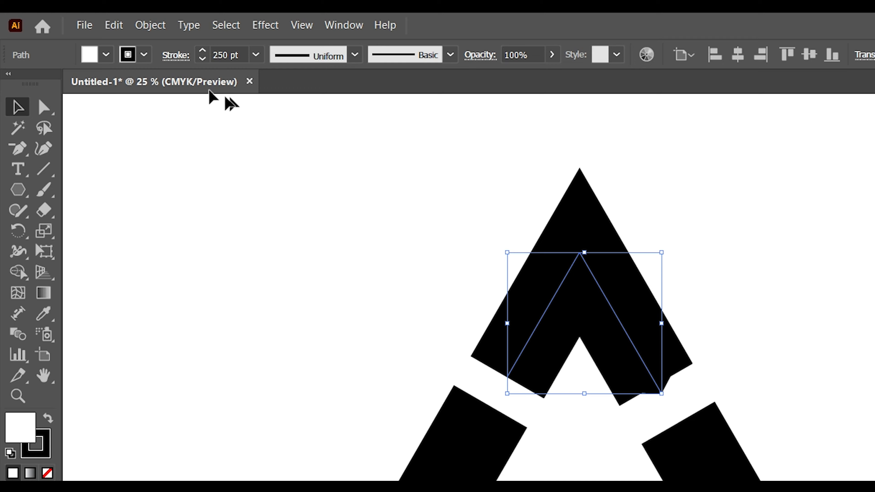
{"action": "left_click", "coordinate": [179, 57]}
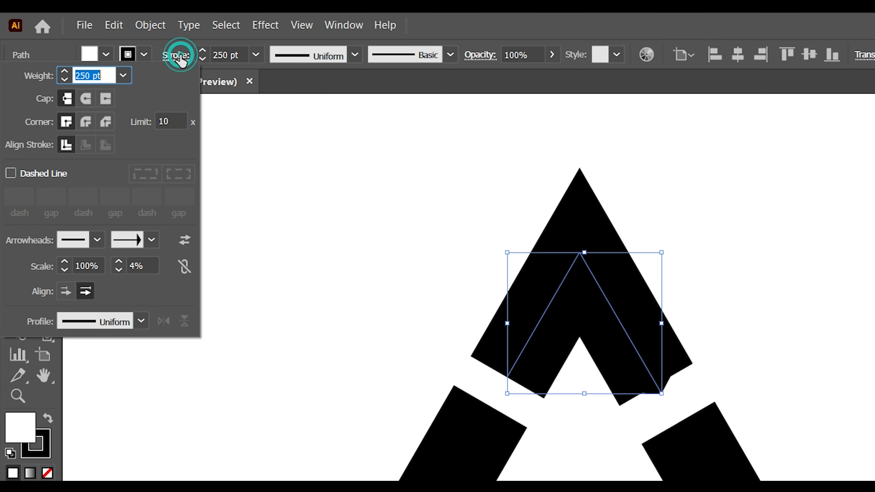
{"action": "left_click", "coordinate": [119, 270]}
{"action": "left_click", "coordinate": [119, 270]}
{"action": "left_click", "coordinate": [119, 270]}
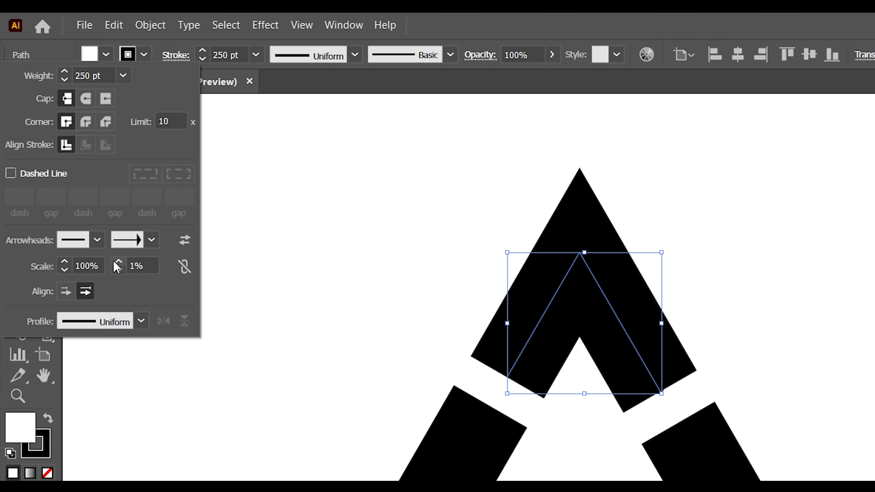
{"action": "left_click", "coordinate": [120, 261]}
{"action": "left_click", "coordinate": [119, 261]}
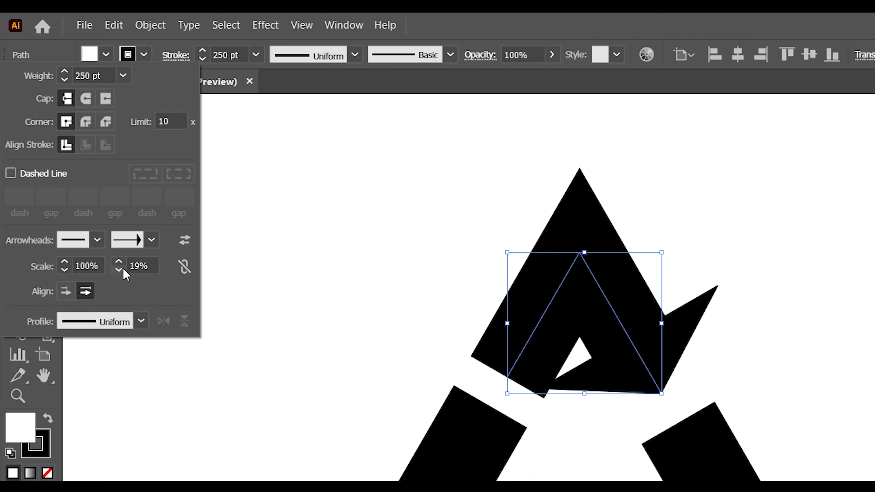
{"action": "left_click", "coordinate": [119, 269]}
{"action": "left_click", "coordinate": [120, 270]}
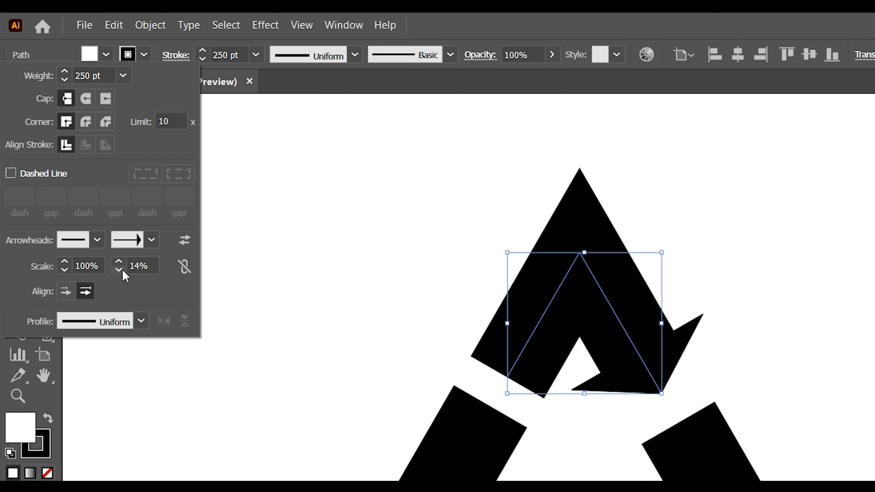
{"action": "left_click", "coordinate": [302, 280]}
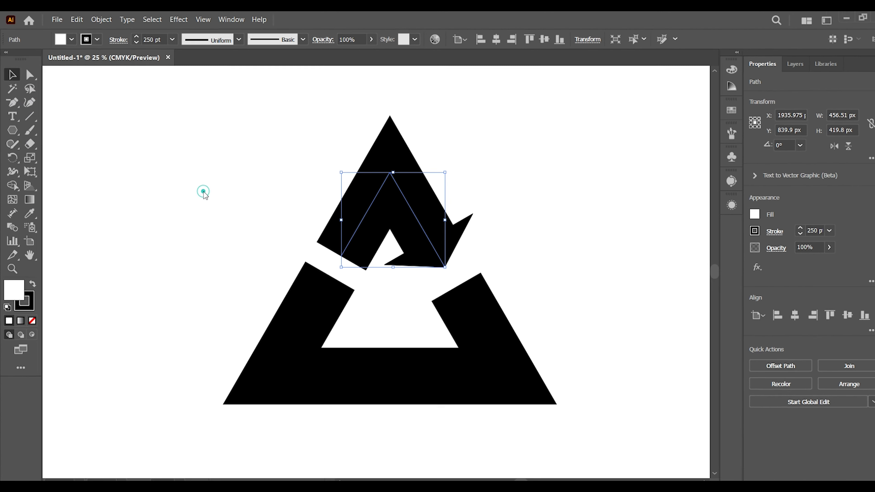
{"action": "left_click", "coordinate": [209, 211]}
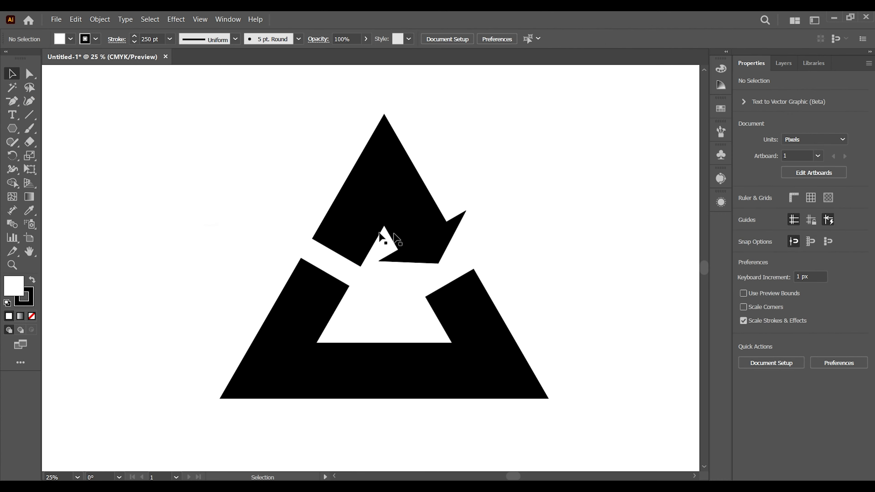
- Expand the appearance of the triangle's upper arrow piece and ungroup the expanded result
{"action": "left_click", "coordinate": [407, 218]}
{"action": "left_click", "coordinate": [100, 19]}
{"action": "left_click", "coordinate": [130, 158]}
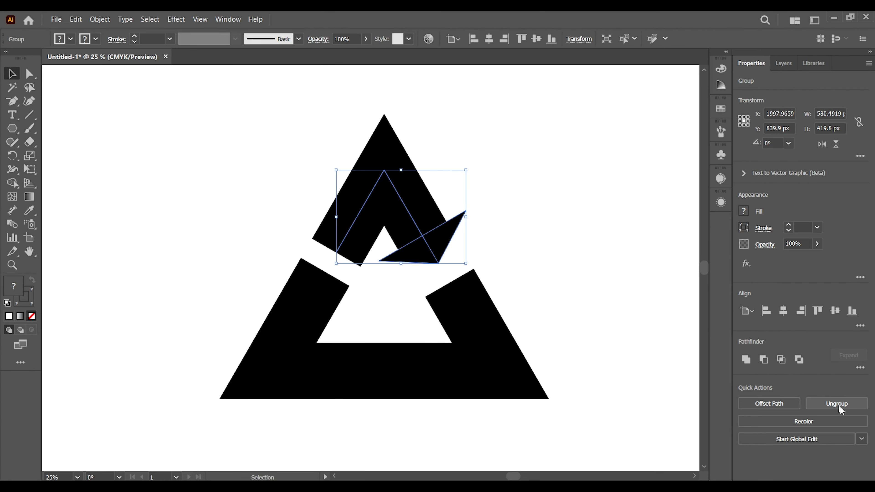
{"action": "left_click", "coordinate": [840, 404]}
{"action": "left_click", "coordinate": [577, 298]}
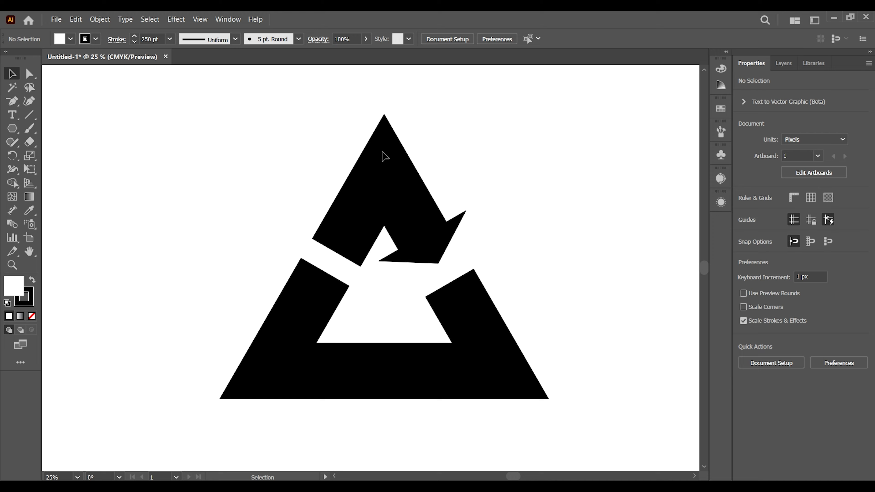
- Ungroup the upper arrow piece a second time, testing its separation with trial moves that are undone
{"action": "left_click_drag", "start_coordinate": [399, 193], "coordinate": [549, 172]}
{"action": "key", "text": "ctrl+z"}
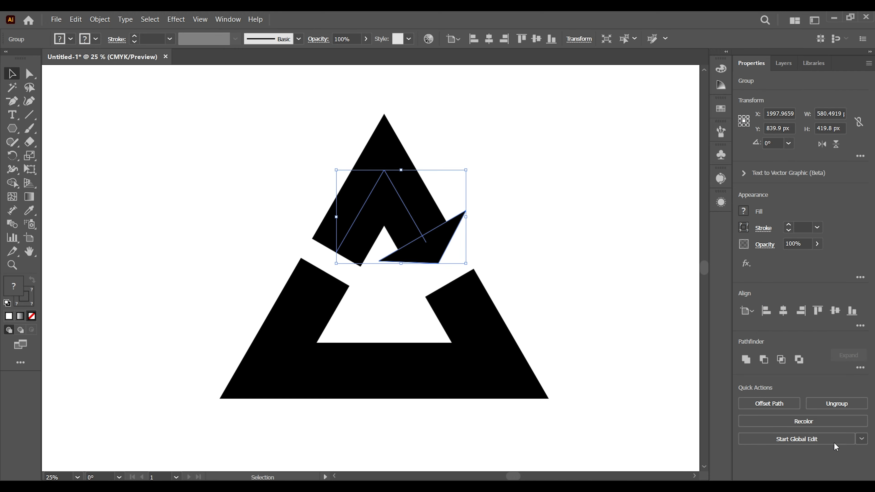
{"action": "left_click", "coordinate": [822, 406]}
{"action": "left_click", "coordinate": [594, 314]}
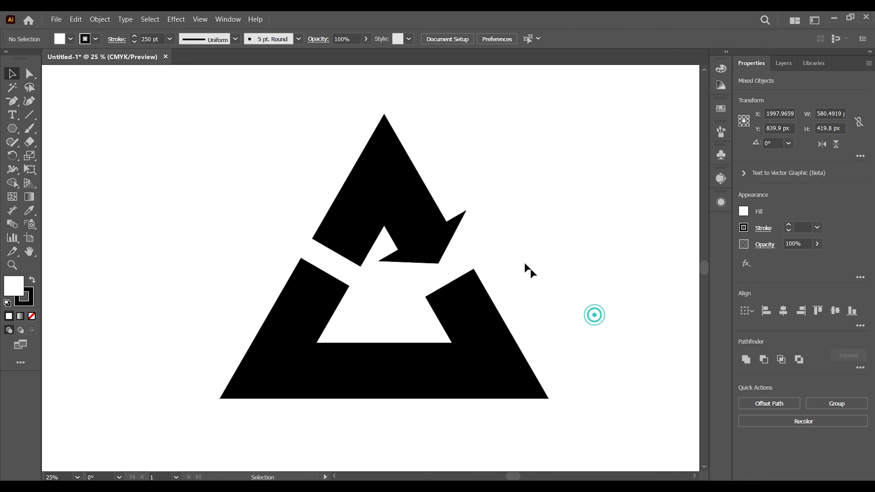
{"action": "left_click_drag", "start_coordinate": [404, 206], "coordinate": [501, 191]}
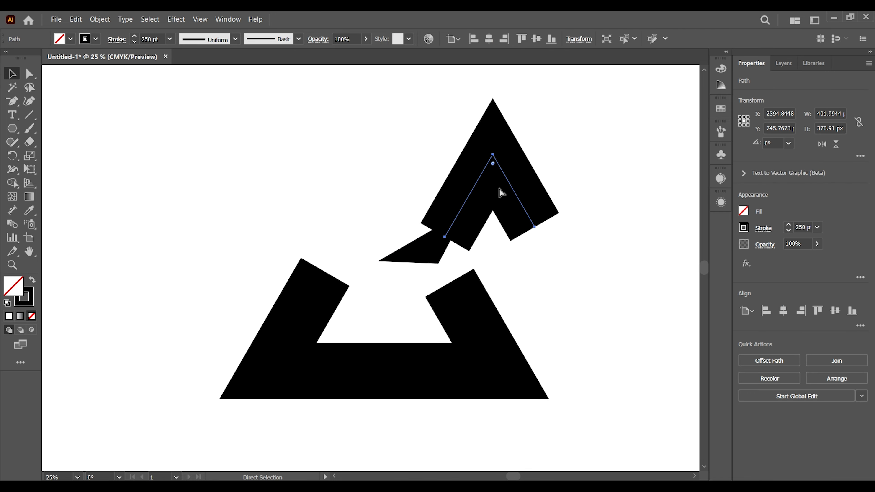
{"action": "key", "text": "ctrl+z"}
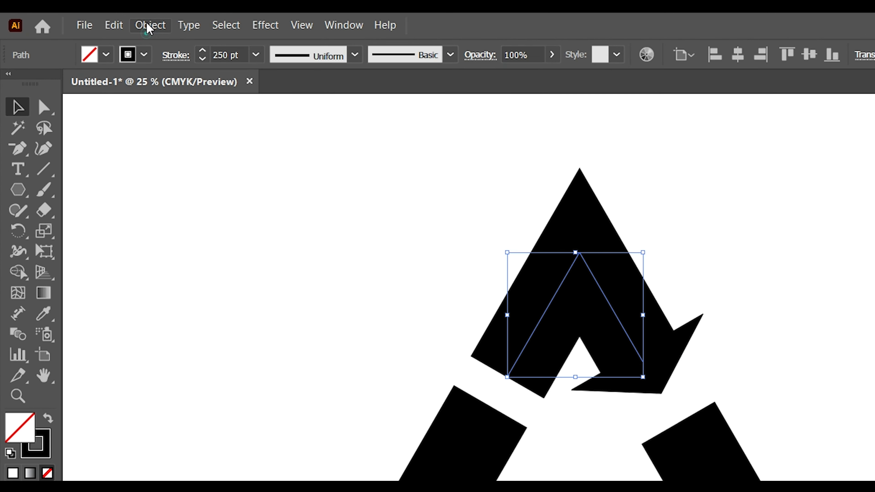
- Expand the fill and stroke of the upper piece's body and unite it with the arrowhead into one shape
{"action": "left_click", "coordinate": [99, 18]}
{"action": "left_click", "coordinate": [205, 218]}
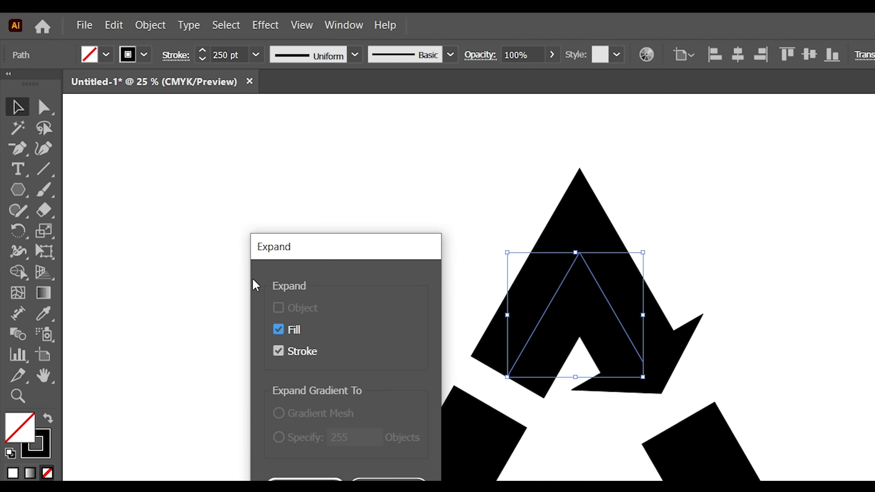
{"action": "left_click", "coordinate": [305, 488]}
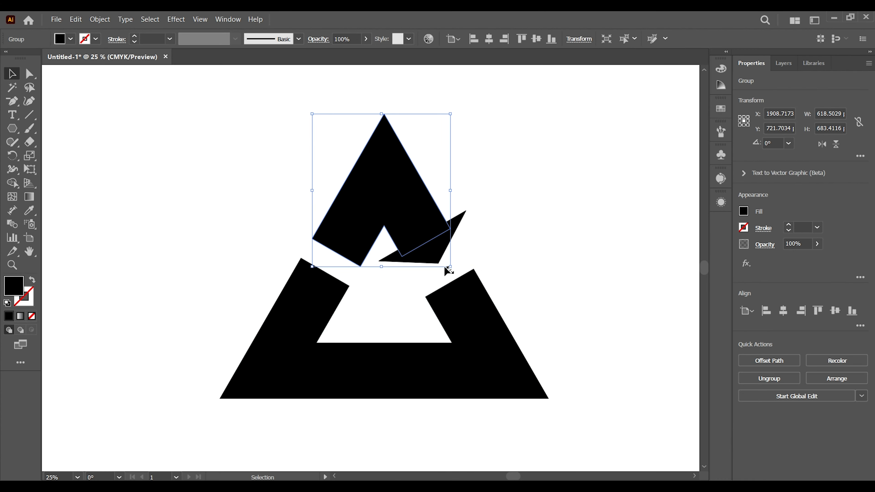
{"action": "left_click", "coordinate": [436, 264], "text": "shift"}
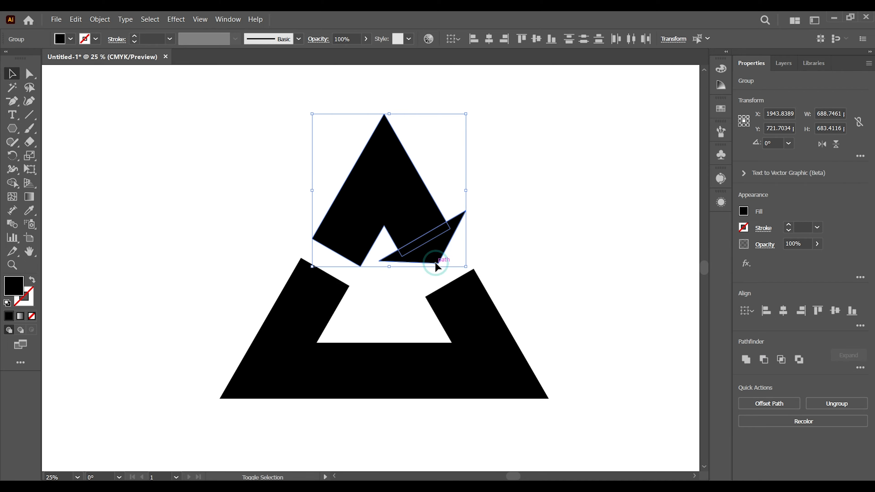
{"action": "left_click", "coordinate": [745, 359]}
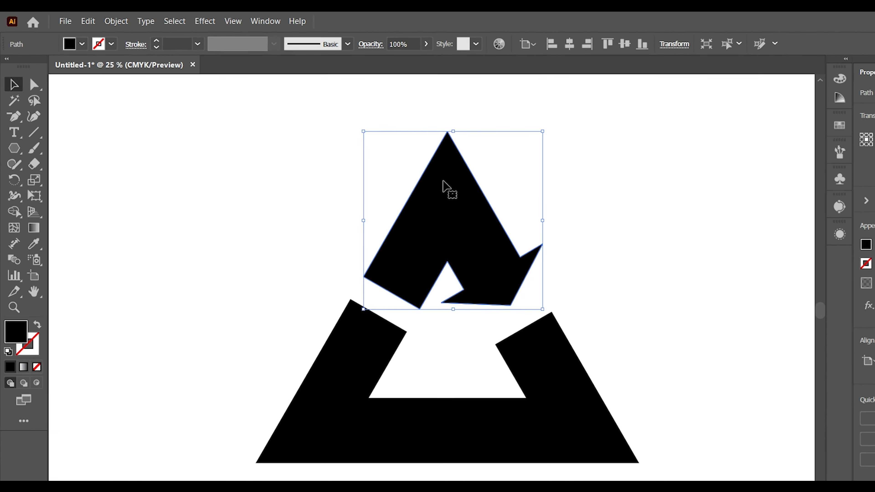
- Remove the leftover path beneath the united arrow by cutting the arrow, deleting the path and pasting the arrow back in place
{"action": "left_click", "coordinate": [105, 23]}
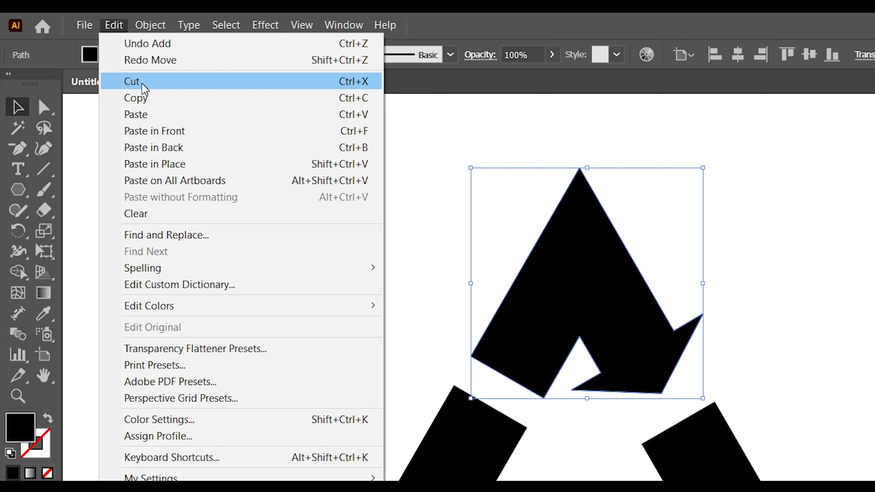
{"action": "left_click", "coordinate": [122, 74]}
{"action": "left_click_drag", "start_coordinate": [463, 195], "coordinate": [640, 337]}
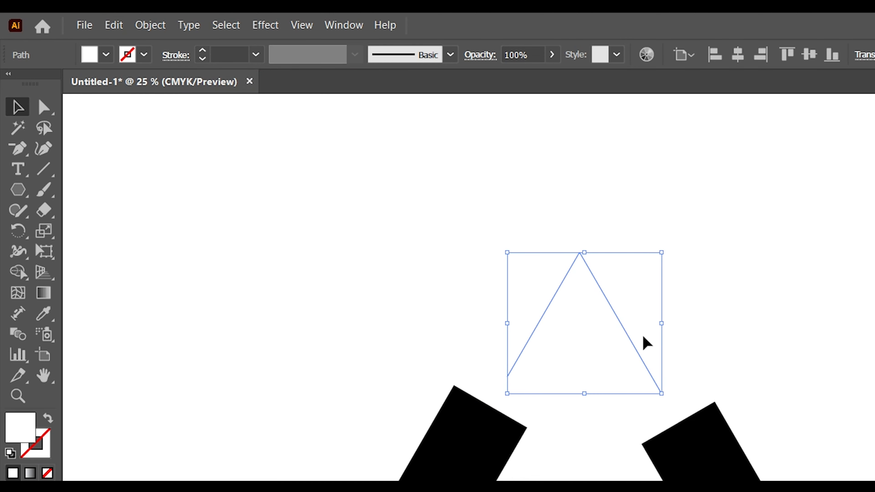
{"action": "key", "text": "Delete"}
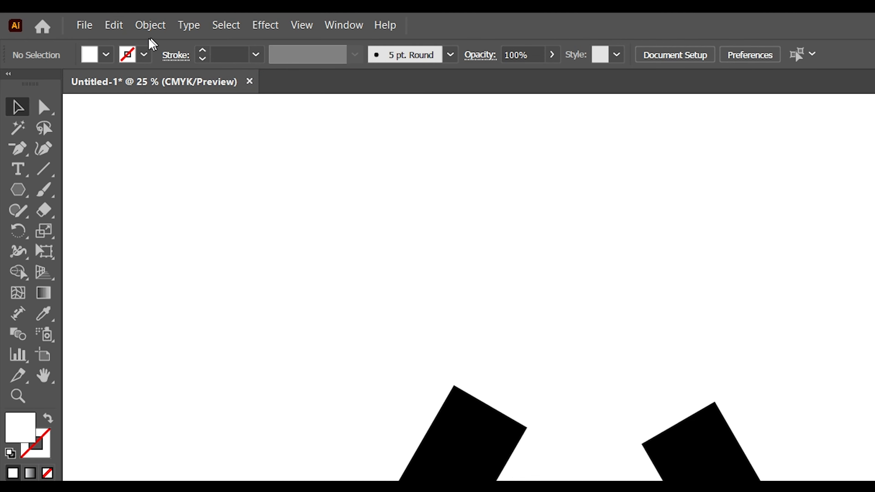
{"action": "left_click", "coordinate": [113, 25]}
{"action": "left_click", "coordinate": [174, 164]}
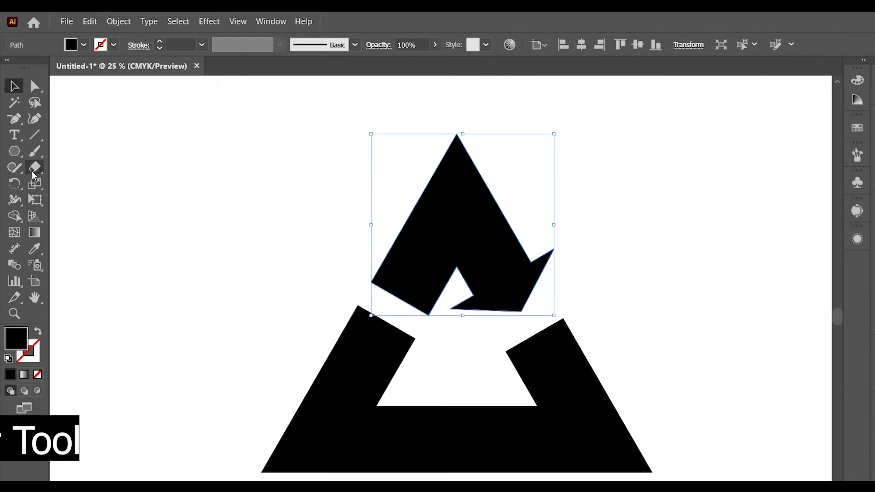
- Erase the pointed peak of the upper arrow with a rectangular Eraser area, leaving a flat horizontal top edge
{"action": "left_click", "coordinate": [30, 142]}
{"action": "left_click", "coordinate": [52, 146]}
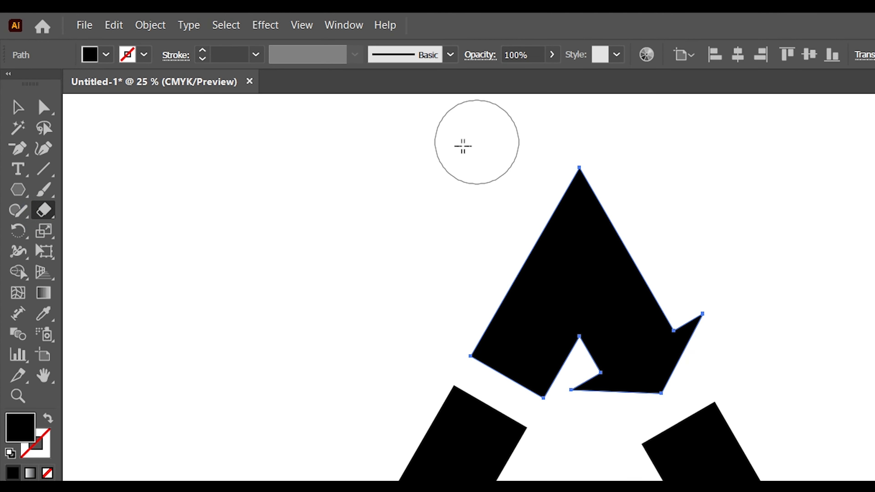
{"action": "mouse_move", "coordinate": [451, 149]}
{"action": "left_mouse_down"}
{"action": "mouse_move", "coordinate": [478, 180]}
{"action": "mouse_move", "coordinate": [599, 228]}
{"action": "mouse_move", "coordinate": [724, 255]}
{"action": "left_mouse_up"}
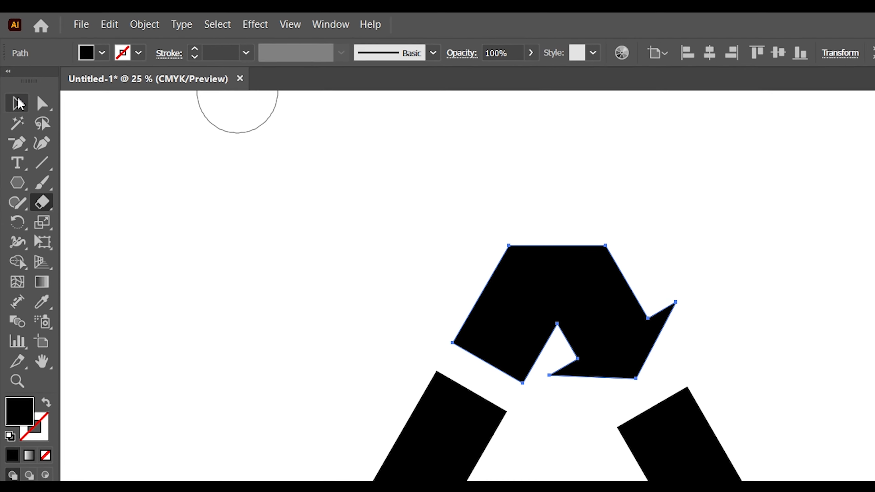
- Round the two top corners of the upper arrow to a radius of about 144 px
{"action": "left_click", "coordinate": [18, 107]}
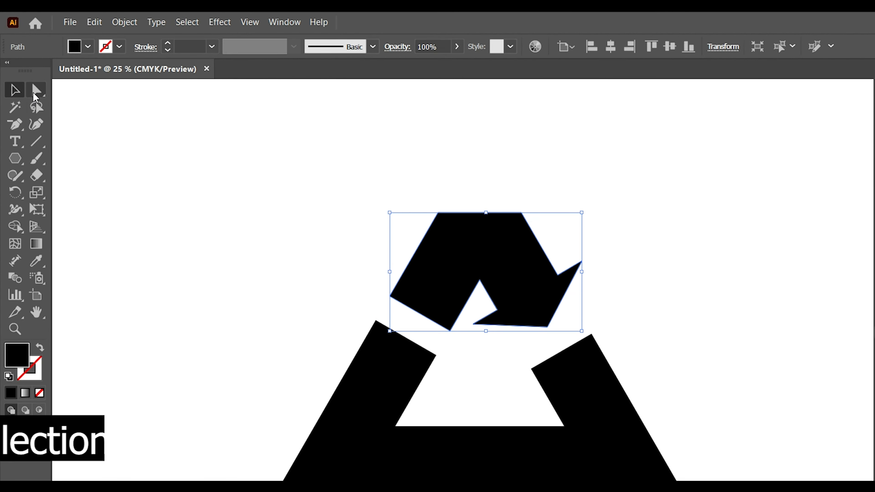
{"action": "left_click", "coordinate": [29, 73]}
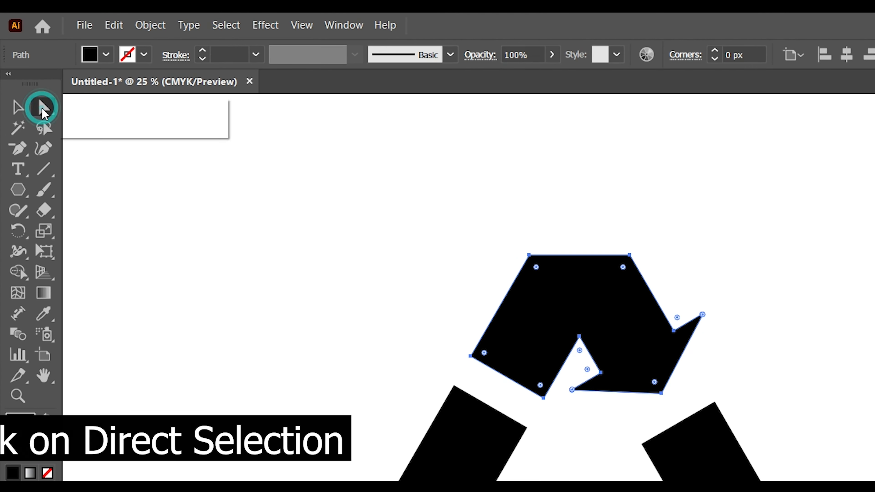
{"action": "left_click", "coordinate": [67, 74]}
{"action": "left_click_drag", "start_coordinate": [459, 221], "coordinate": [589, 303]}
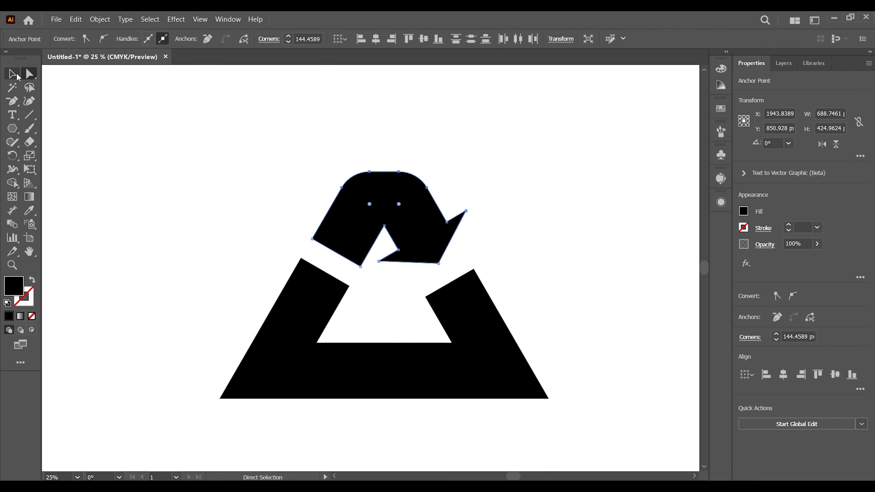
{"action": "left_click", "coordinate": [18, 77]}
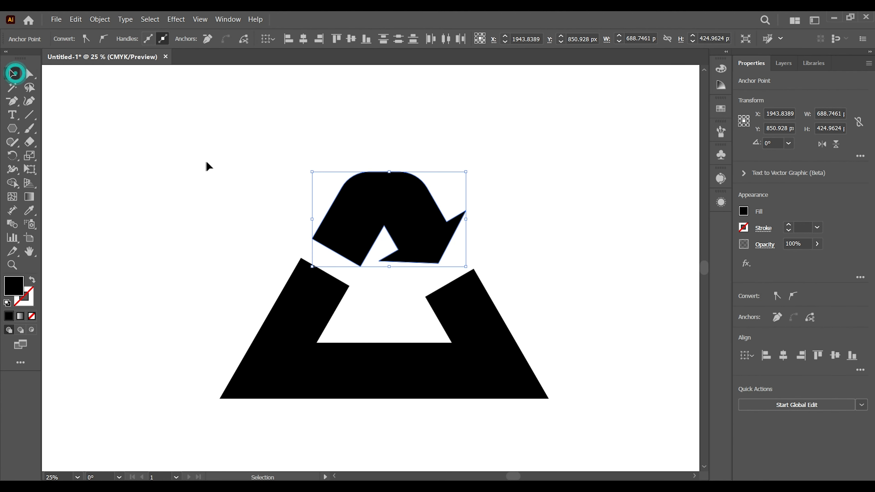
{"action": "left_click", "coordinate": [207, 163]}
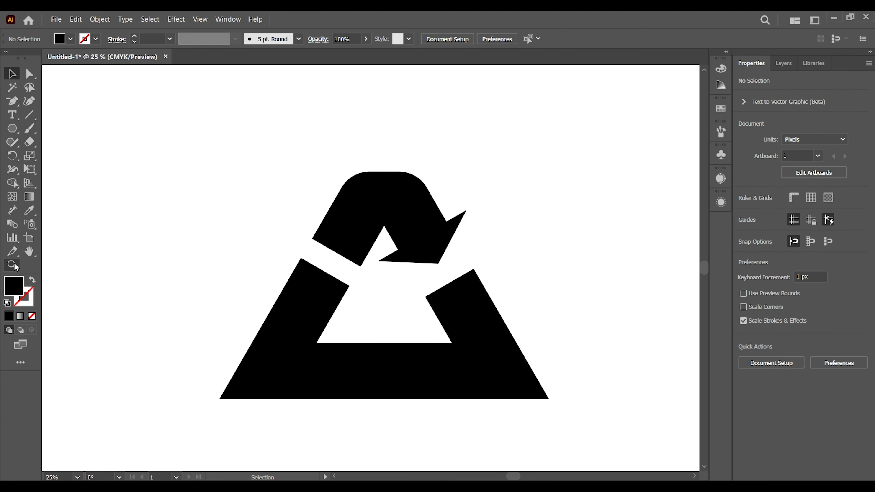
- Copy the rounded upper arrow and paste the duplicate in place
{"action": "left_click", "coordinate": [13, 265]}
{"action": "left_click_drag", "start_coordinate": [355, 204], "coordinate": [499, 354]}
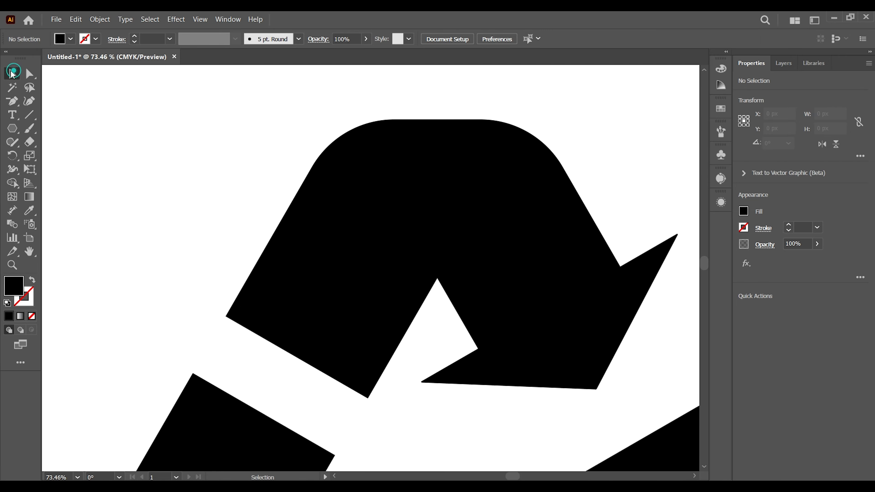
{"action": "left_click", "coordinate": [13, 73]}
{"action": "left_click", "coordinate": [467, 227]}
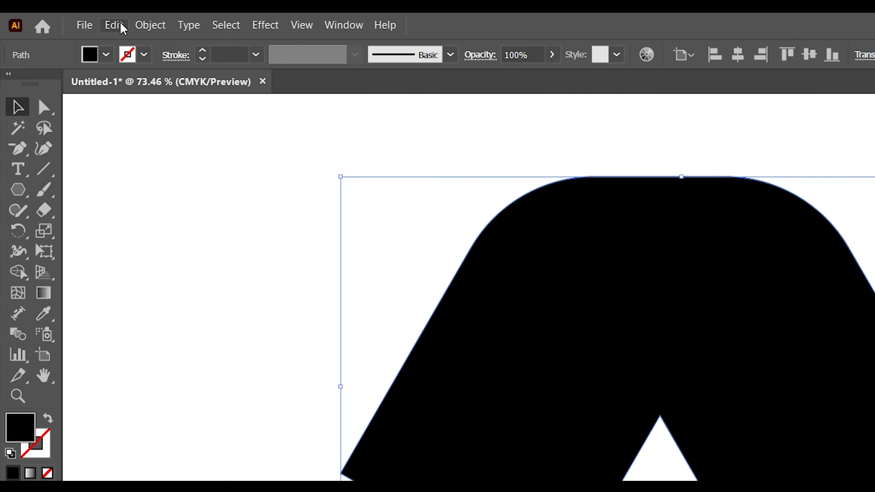
{"action": "left_click", "coordinate": [119, 25]}
{"action": "left_click", "coordinate": [158, 96]}
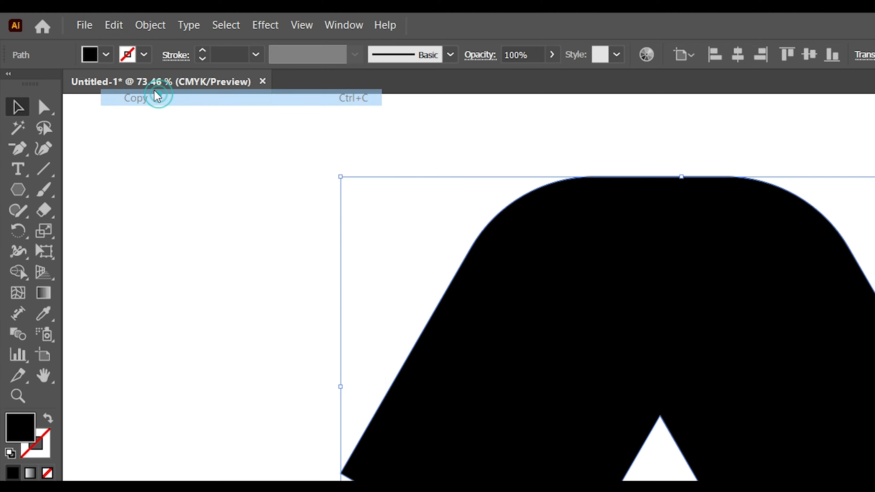
{"action": "left_click", "coordinate": [110, 26]}
{"action": "left_click", "coordinate": [154, 164]}
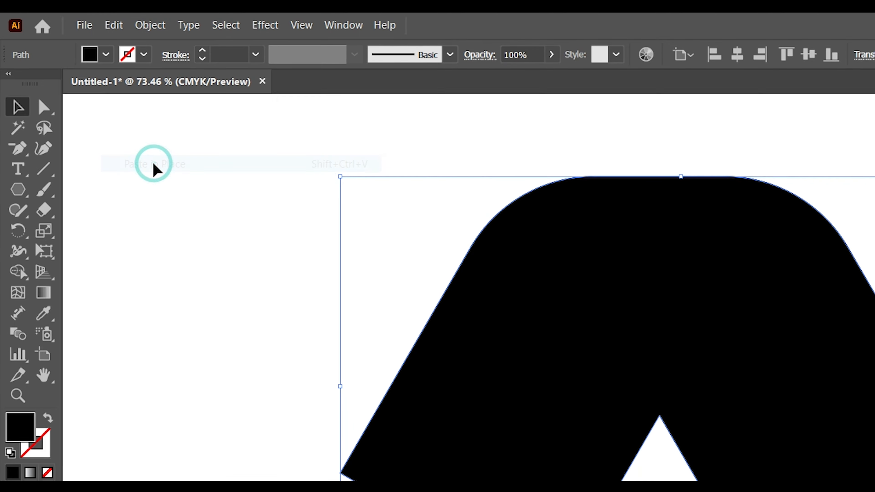
- Give the arrow duplicate no fill and a 15 pt blue stroke using the C=70 M=15 Y=0 K=0 swatch
{"action": "left_click", "coordinate": [90, 55]}
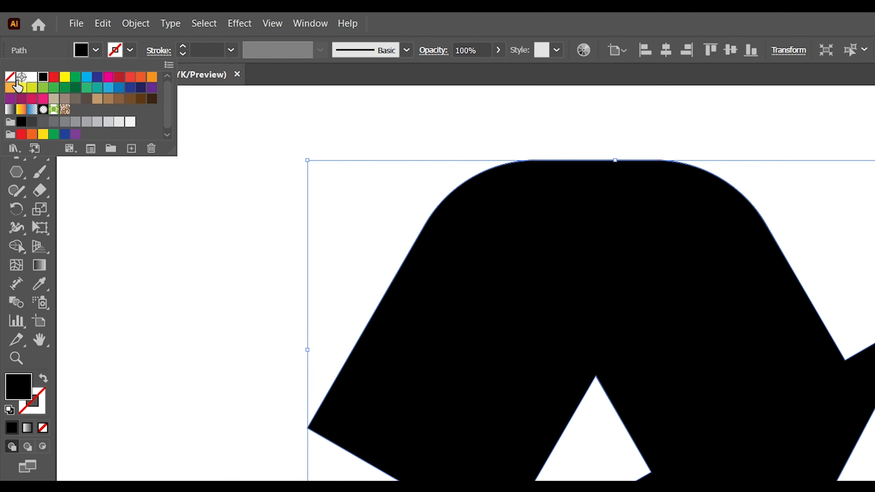
{"action": "left_click", "coordinate": [10, 76]}
{"action": "left_click", "coordinate": [129, 52]}
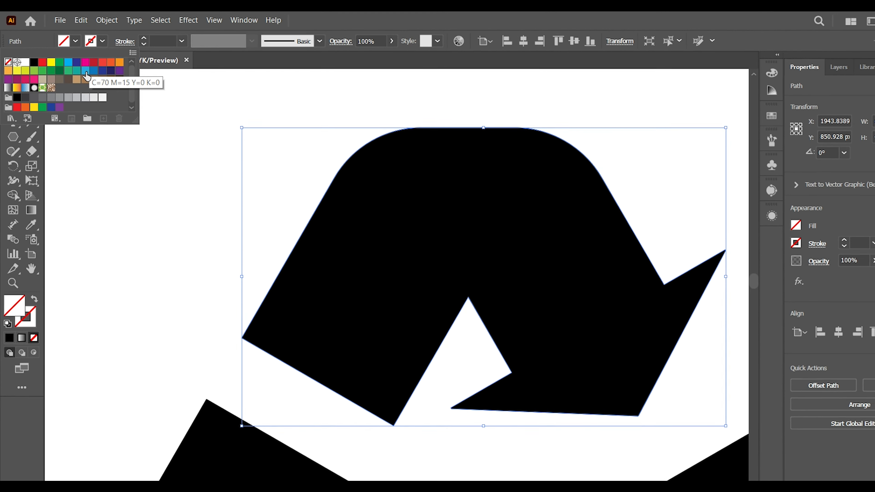
{"action": "left_click", "coordinate": [85, 71]}
{"action": "left_click", "coordinate": [468, 285]}
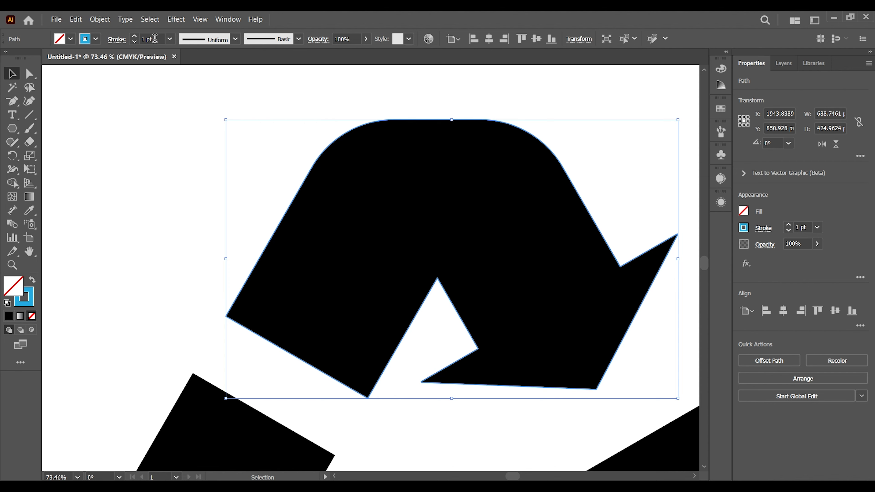
{"action": "type", "text": "15"}
{"action": "key", "text": "Return"}
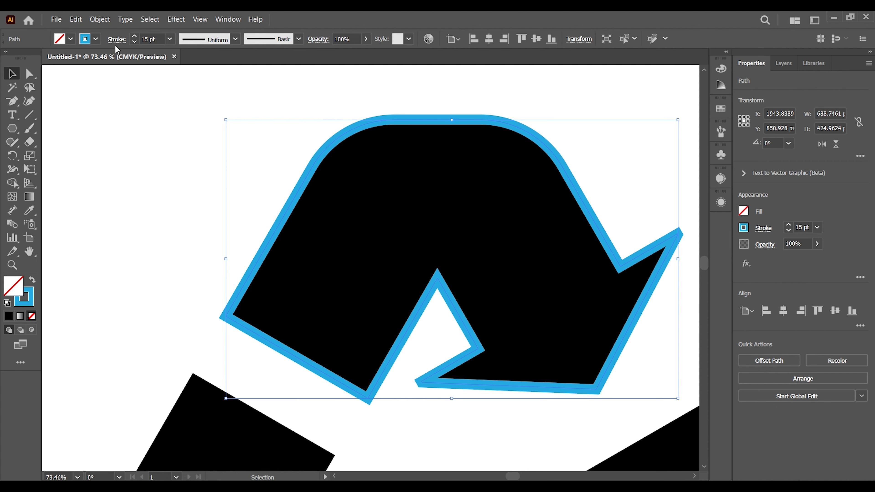
- Move the blue outline sideways so it partly overlaps the left half of the black arrow, and show the artwork in Outline view
{"action": "left_click_drag", "start_coordinate": [471, 120], "coordinate": [286, 132]}
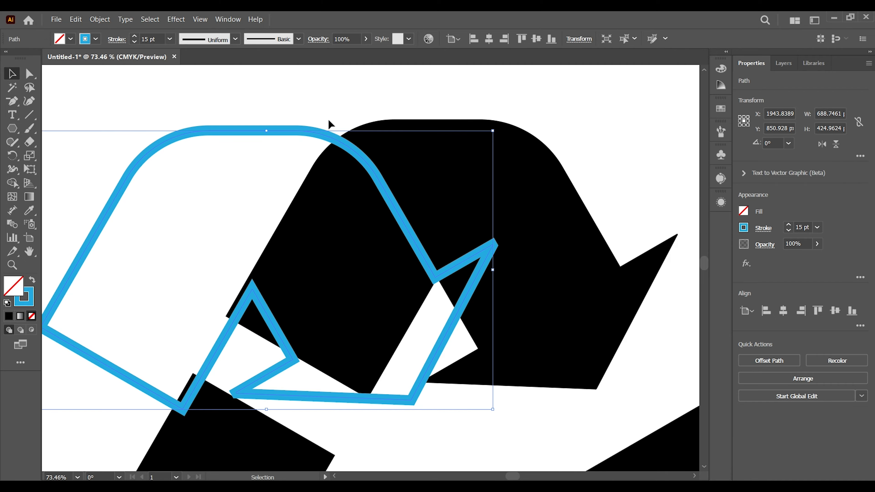
{"action": "left_click", "coordinate": [200, 19]}
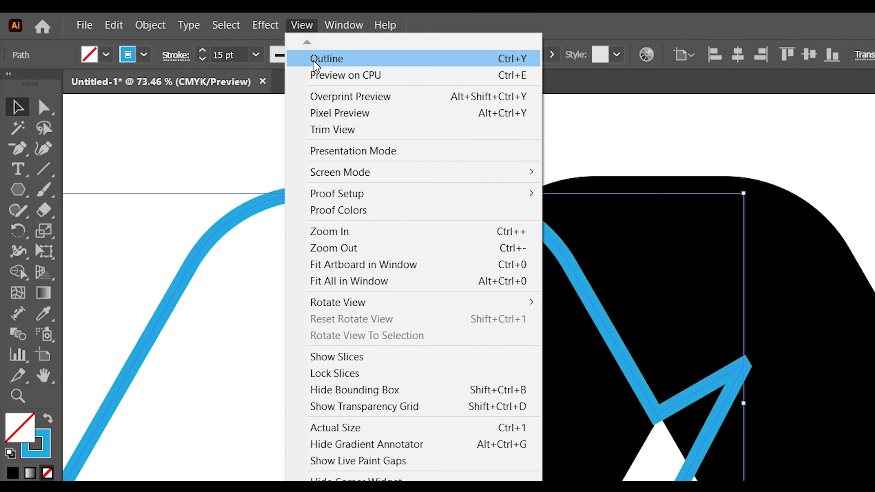
{"action": "left_click", "coordinate": [314, 65]}
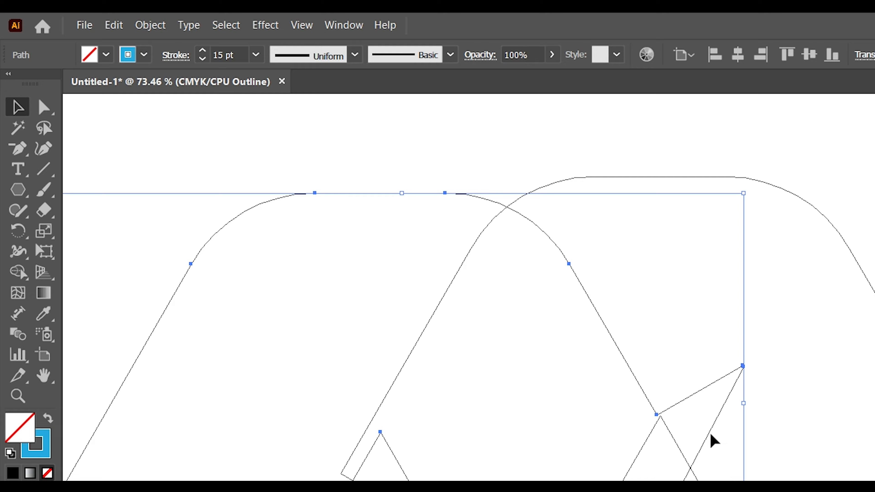
- Align the outer arrowhead notch of the outlined copy exactly with the inner peak of the original arrow, and deselect it
{"action": "left_click", "coordinate": [18, 396]}
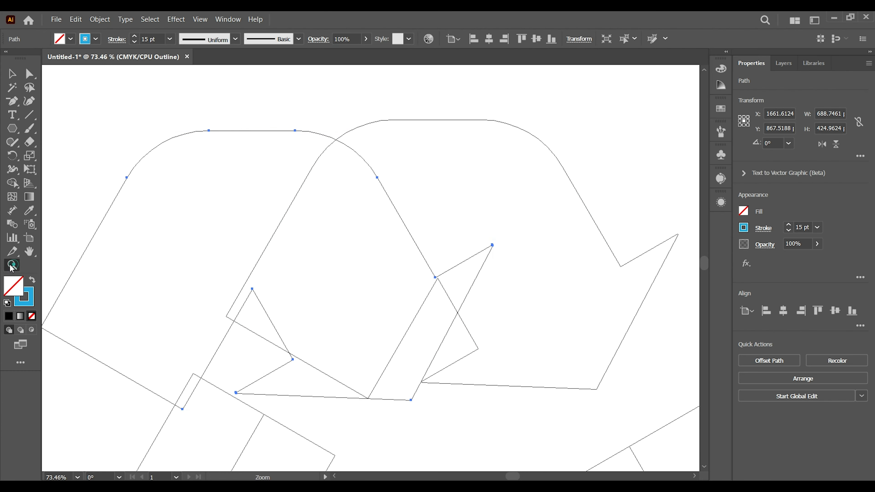
{"action": "left_click_drag", "start_coordinate": [352, 240], "coordinate": [353, 241]}
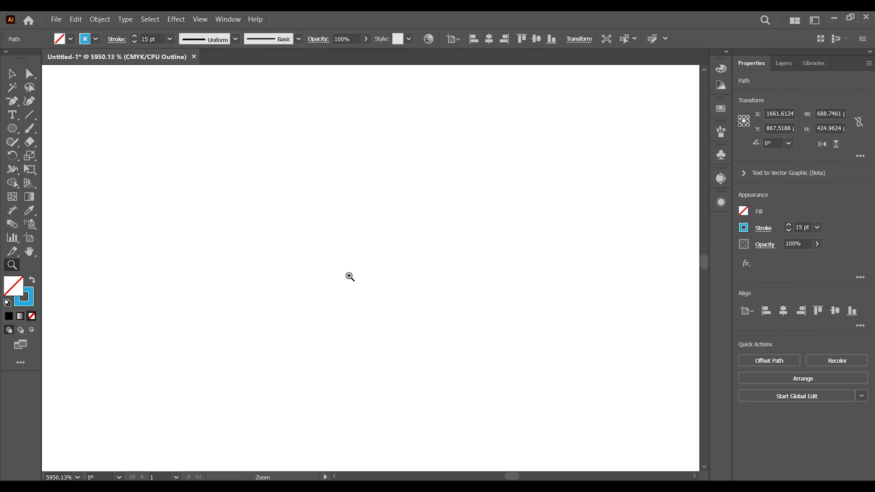
{"action": "key", "text": "ctrl+minus"}
{"action": "key", "text": "ctrl+minus"}
{"action": "key", "text": "ctrl+minus"}
{"action": "key", "text": "ctrl+minus"}
{"action": "key", "text": "ctrl+minus"}
{"action": "key", "text": "ctrl+minus"}
{"action": "key", "text": "ctrl+minus"}
{"action": "key", "text": "ctrl+minus"}
{"action": "key", "text": "ctrl+minus"}
{"action": "key", "text": "ctrl+minus"}
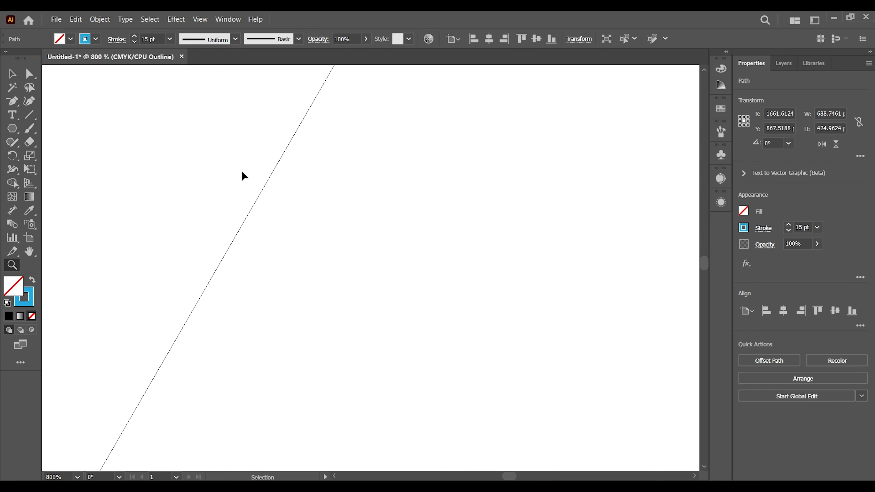
{"action": "key", "text": "z"}
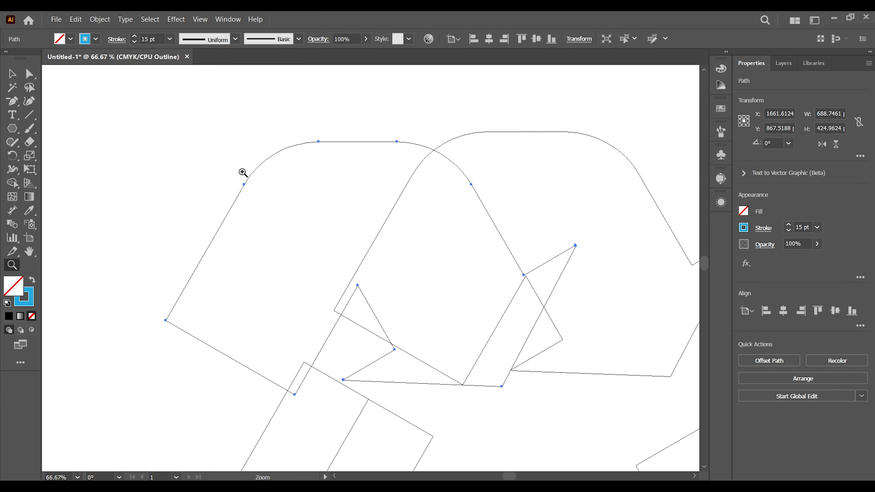
{"action": "left_click", "coordinate": [404, 279]}
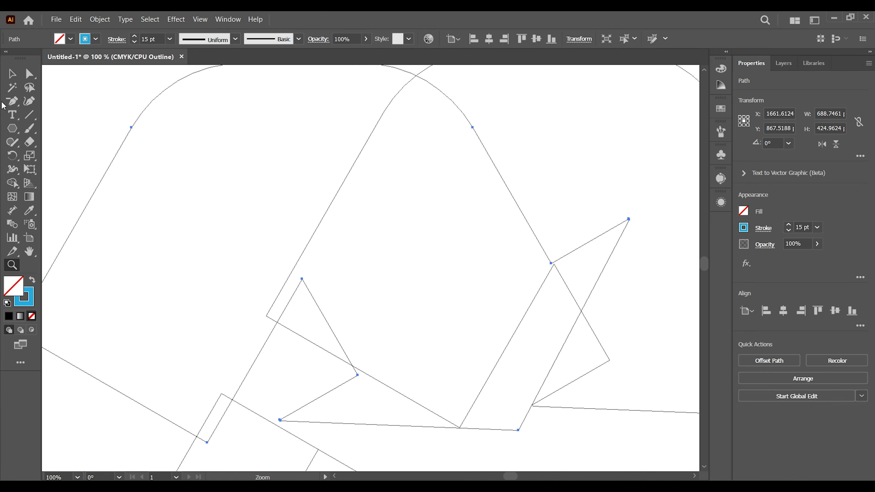
{"action": "left_click", "coordinate": [548, 260]}
{"action": "left_click", "coordinate": [340, 240]}
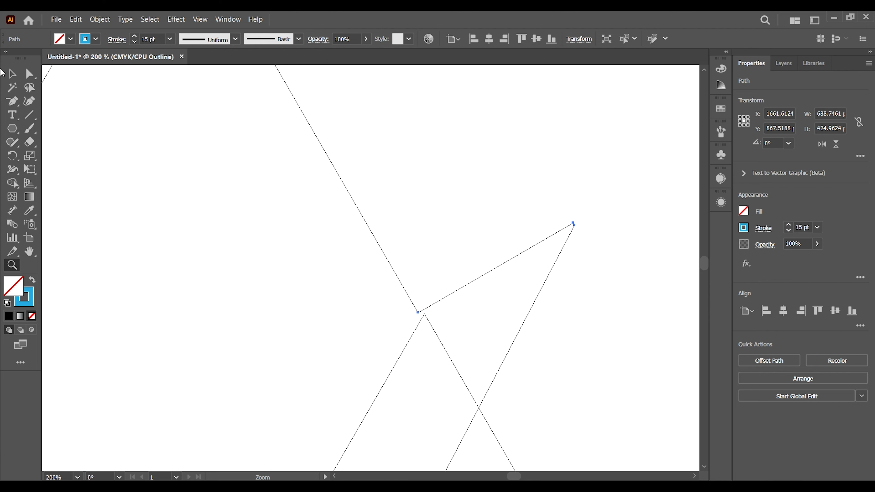
{"action": "left_click_drag", "start_coordinate": [367, 228], "coordinate": [376, 229]}
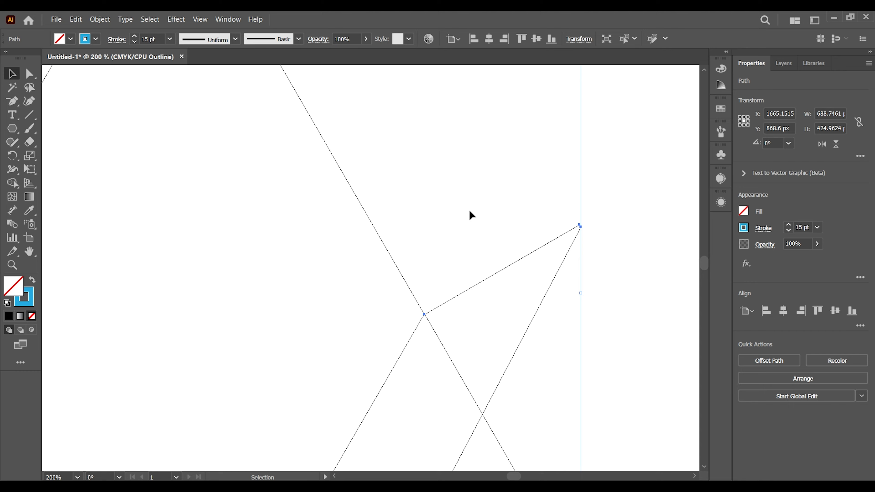
{"action": "left_click", "coordinate": [629, 269]}
{"action": "key", "text": "minus"}
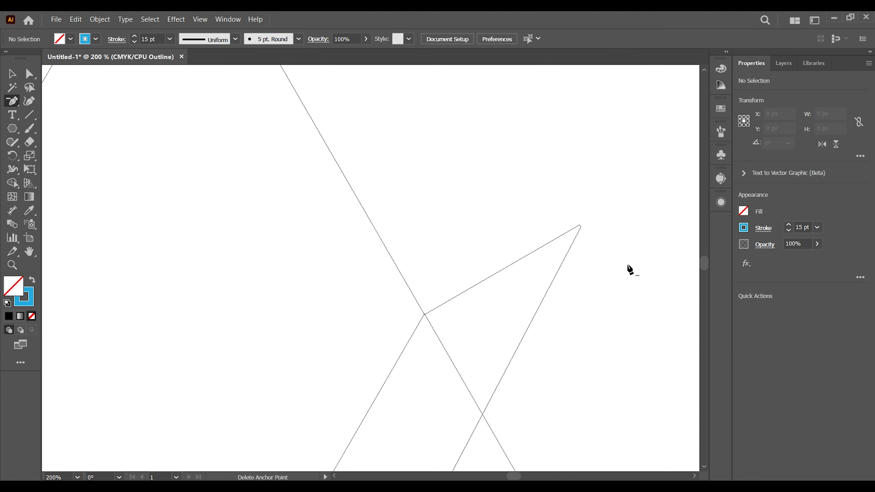
- Return the artwork from Outline view to GPU Preview with both overlapping arrows in view
{"action": "key", "text": "ctrl+minus"}
{"action": "key", "text": "ctrl+minus"}
{"action": "key", "text": "ctrl+minus"}
{"action": "key", "text": "ctrl+minus"}
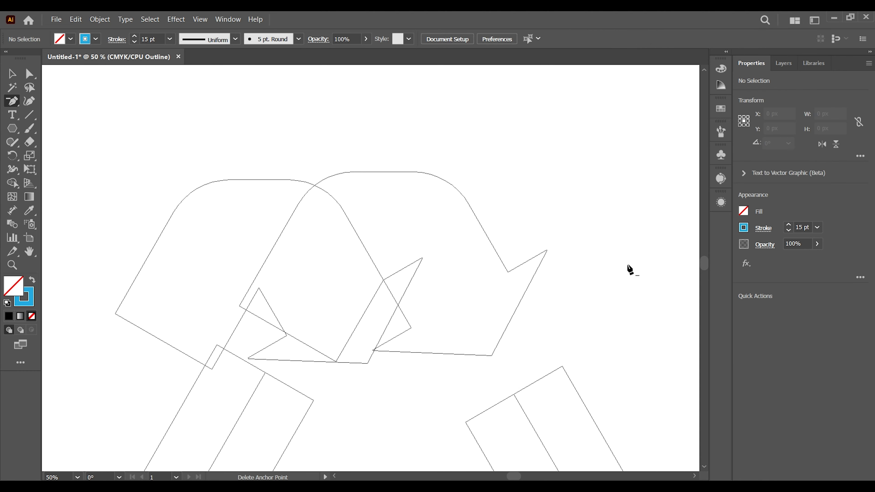
{"action": "left_click", "coordinate": [13, 73]}
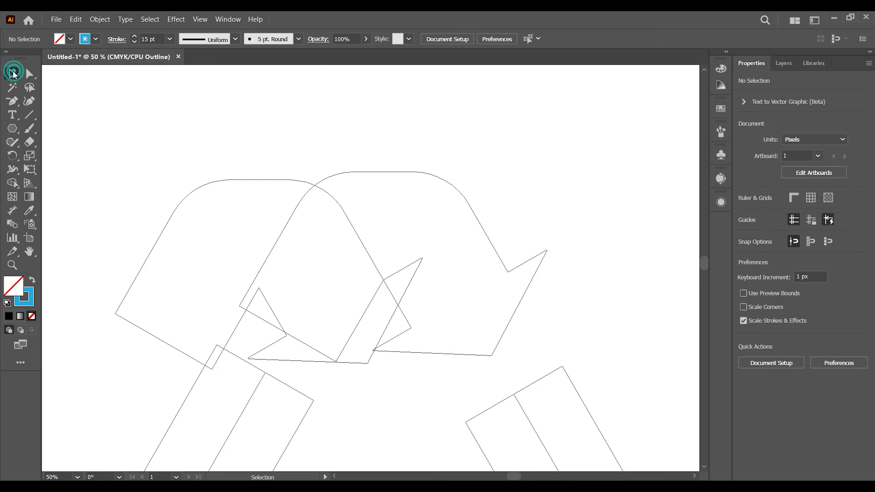
{"action": "left_click", "coordinate": [179, 21]}
{"action": "mouse_move", "coordinate": [198, 19]}
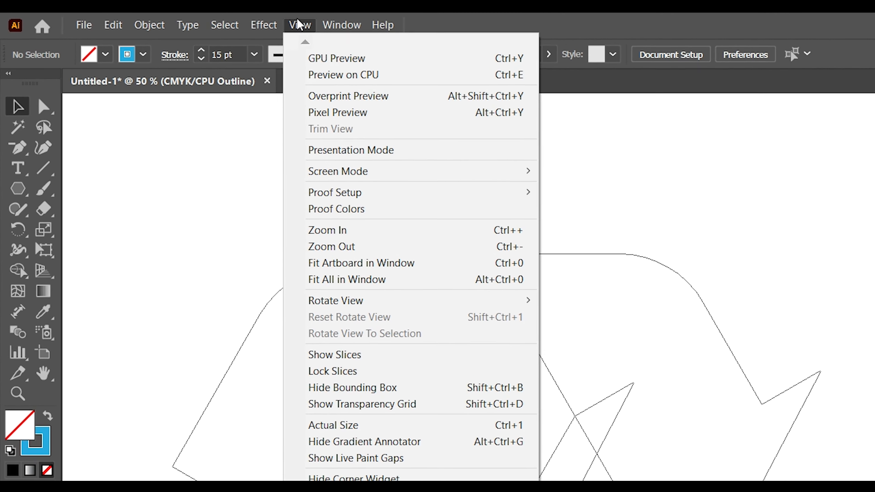
{"action": "left_click", "coordinate": [317, 59]}
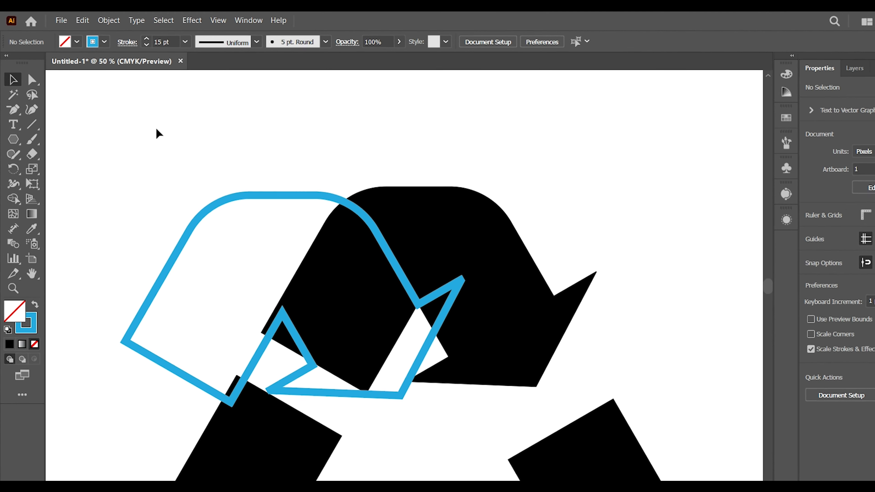
- Expand the fill and stroke of the blue outlined arrow into a solid shape
{"action": "left_click", "coordinate": [216, 203]}
{"action": "left_click", "coordinate": [109, 22]}
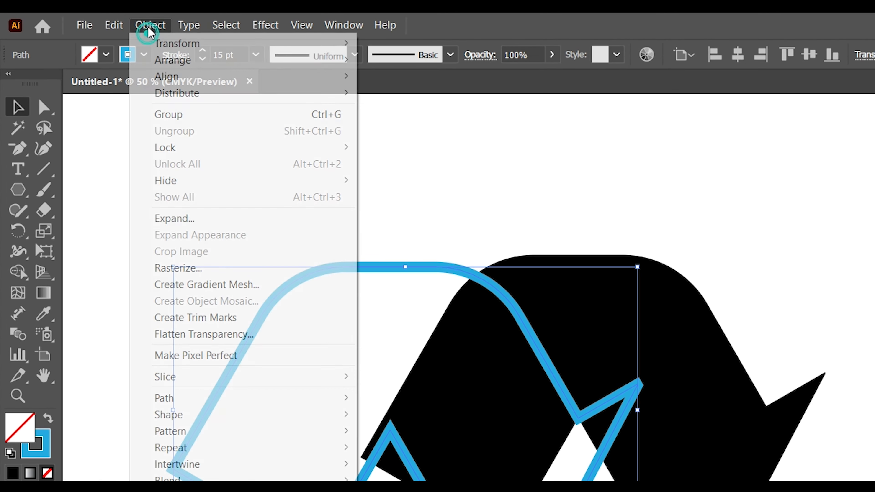
{"action": "left_click", "coordinate": [202, 218]}
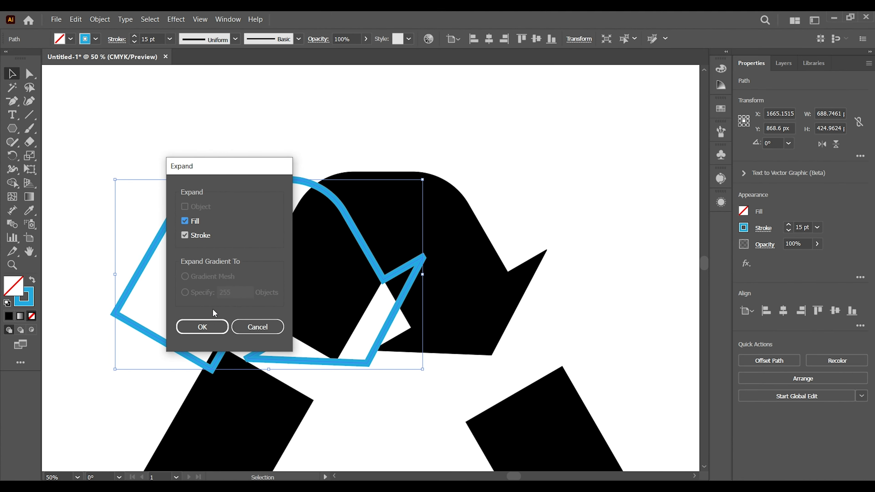
{"action": "left_click", "coordinate": [323, 487]}
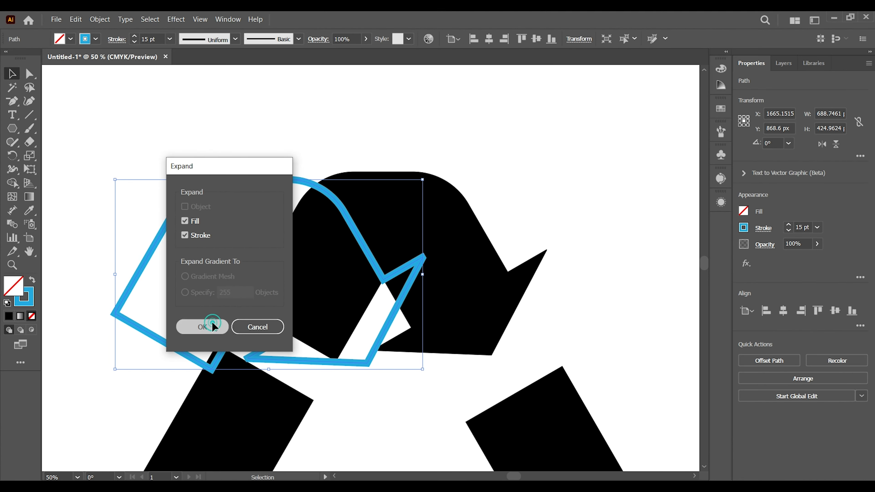
- In Outline view, shift the expanded outline about 23 px down and 5 px right to meet the black arrow's inner peak, and restore the preview
{"action": "left_click", "coordinate": [199, 19]}
{"action": "left_click", "coordinate": [206, 35]}
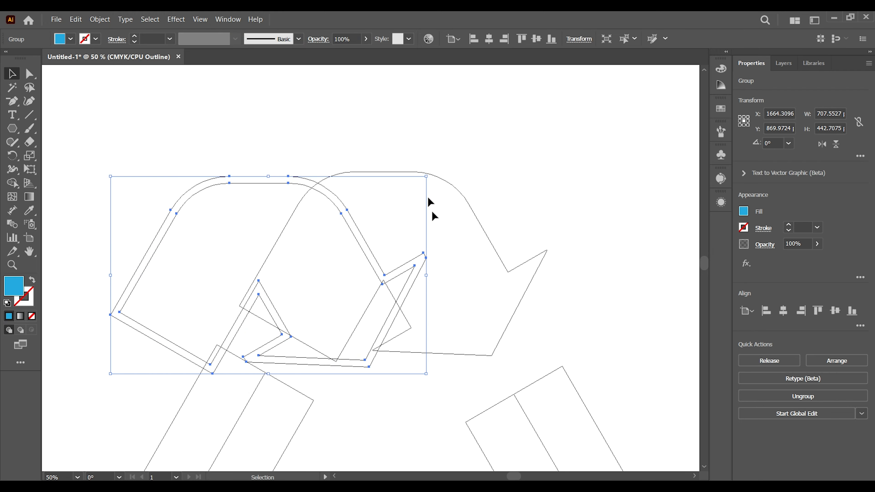
{"action": "left_click_drag", "start_coordinate": [371, 264], "coordinate": [371, 275]}
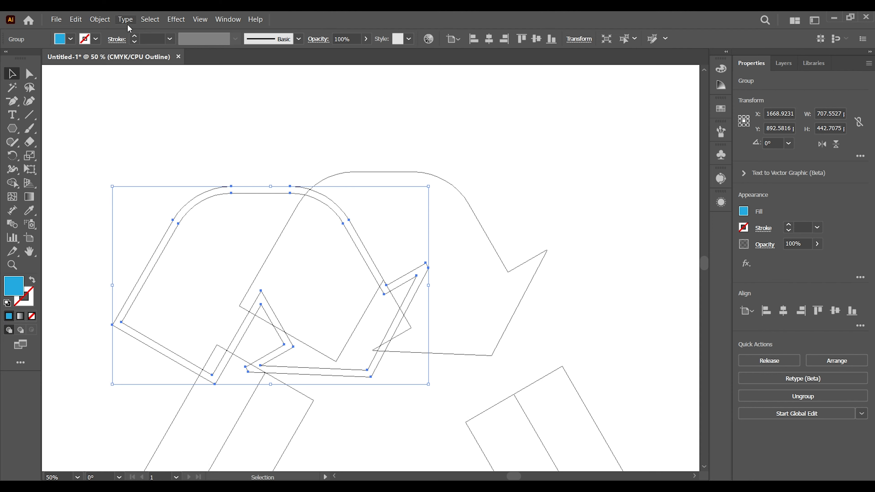
{"action": "left_click", "coordinate": [201, 20]}
{"action": "left_click", "coordinate": [211, 39]}
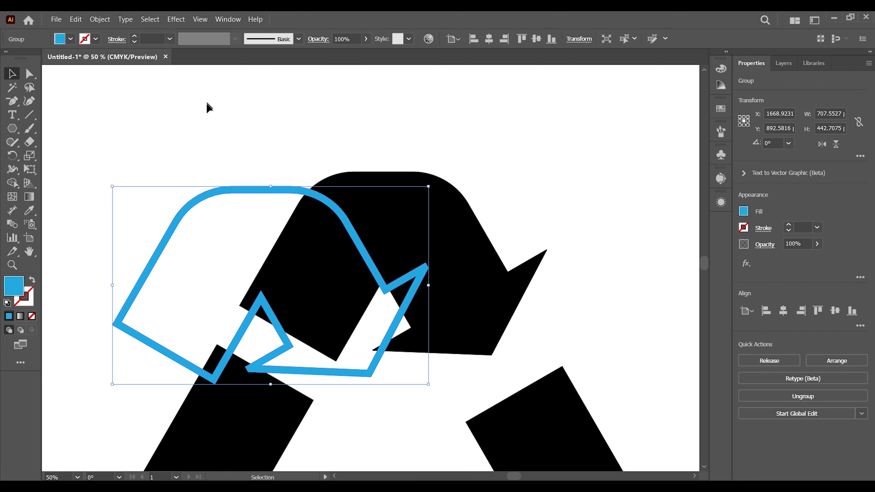
- With Shape Builder, subtract the blue band outside the black arrow and the diagonal band crossing it, cutting a fold gap
{"action": "left_click_drag", "start_coordinate": [189, 135], "coordinate": [501, 331]}
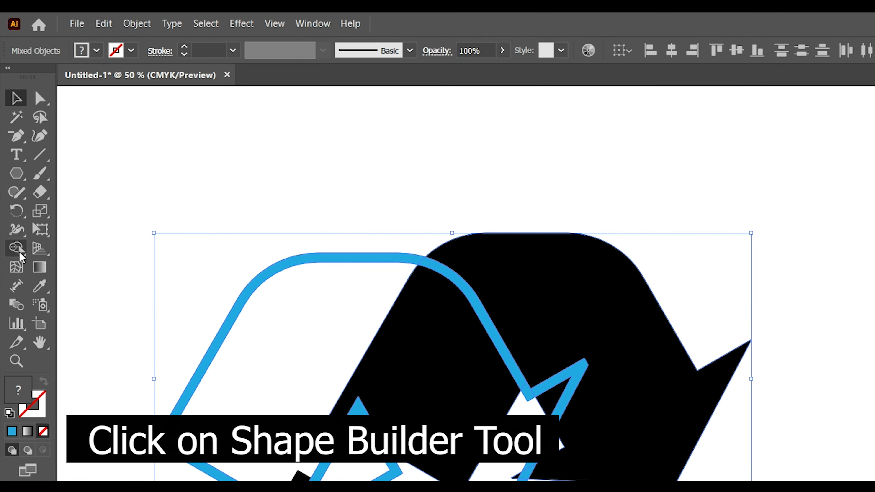
{"action": "left_click", "coordinate": [13, 183]}
{"action": "left_click", "coordinate": [79, 274]}
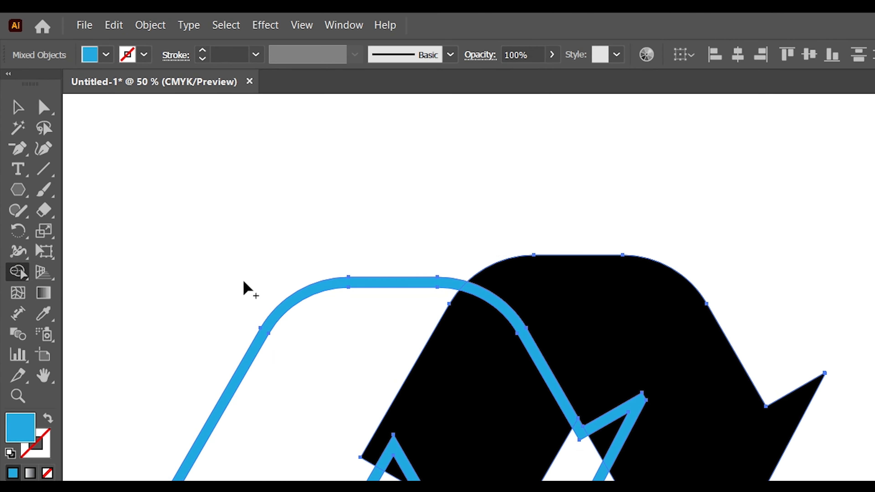
{"action": "left_click", "coordinate": [331, 284], "text": "alt"}
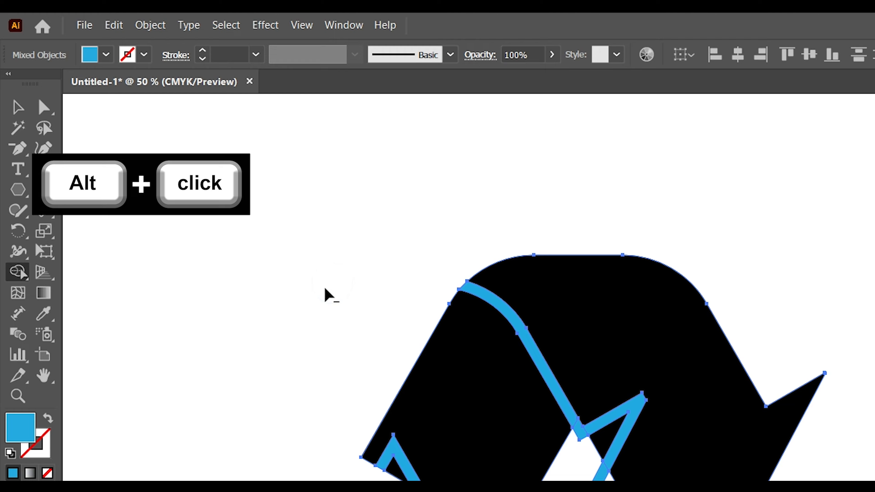
{"action": "left_click", "coordinate": [483, 297], "text": "alt"}
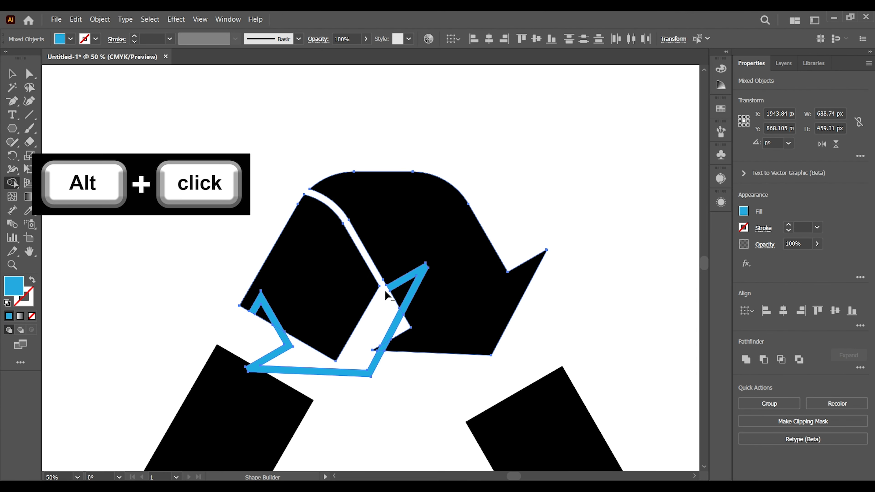
- Delete the leftover blue outline pieces around the arrow
{"action": "left_click", "coordinate": [12, 74]}
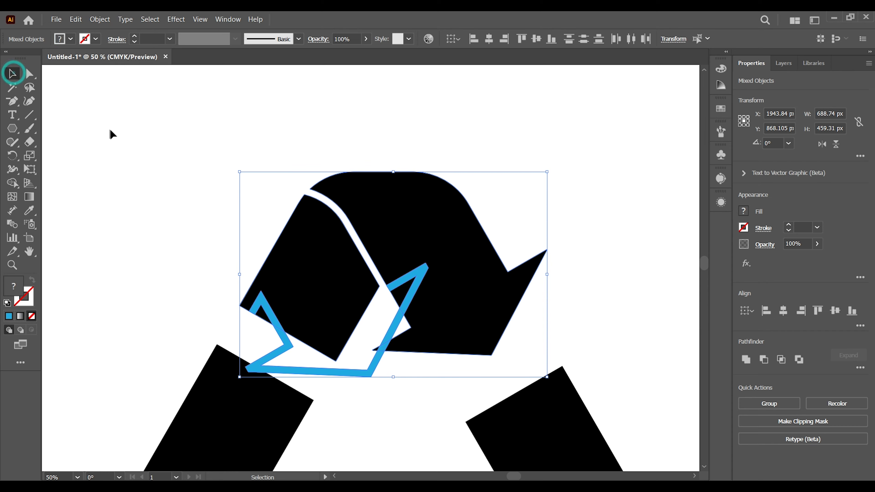
{"action": "left_click", "coordinate": [112, 133]}
{"action": "left_click_drag", "start_coordinate": [417, 279], "coordinate": [458, 274]}
{"action": "key", "text": "Delete"}
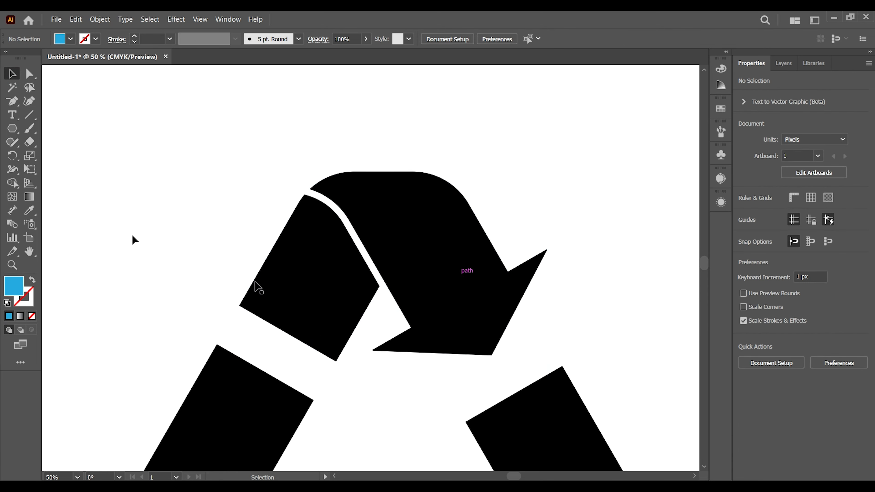
- Group the two black pieces of the upper folded arrow
{"action": "key", "text": "ctrl+minus"}
{"action": "key", "text": "ctrl+minus"}
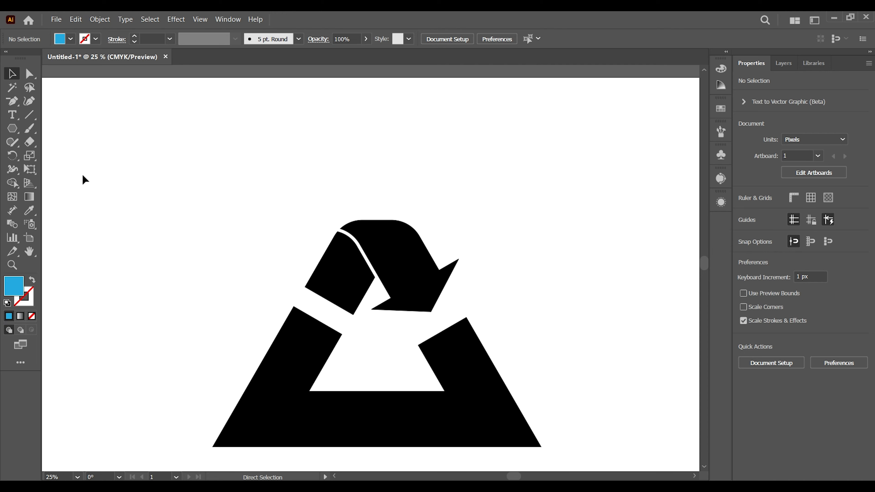
{"action": "left_click_drag", "start_coordinate": [136, 209], "coordinate": [140, 151]}
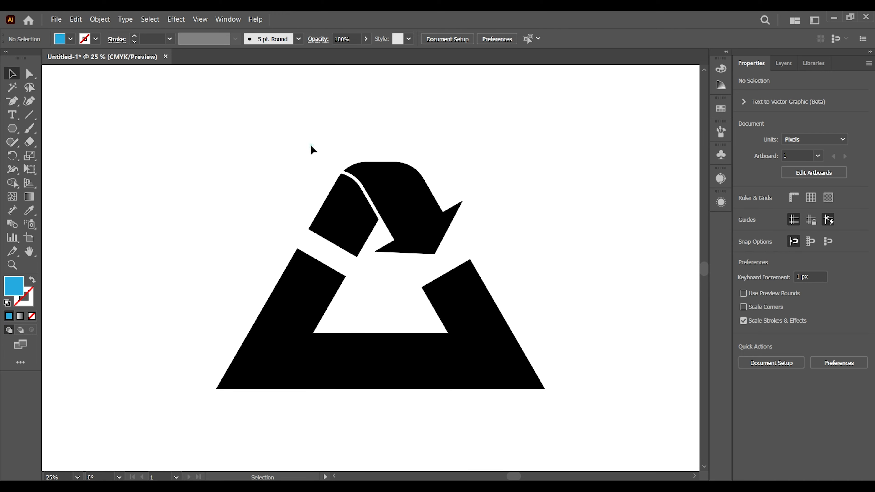
{"action": "left_click_drag", "start_coordinate": [310, 145], "coordinate": [485, 245]}
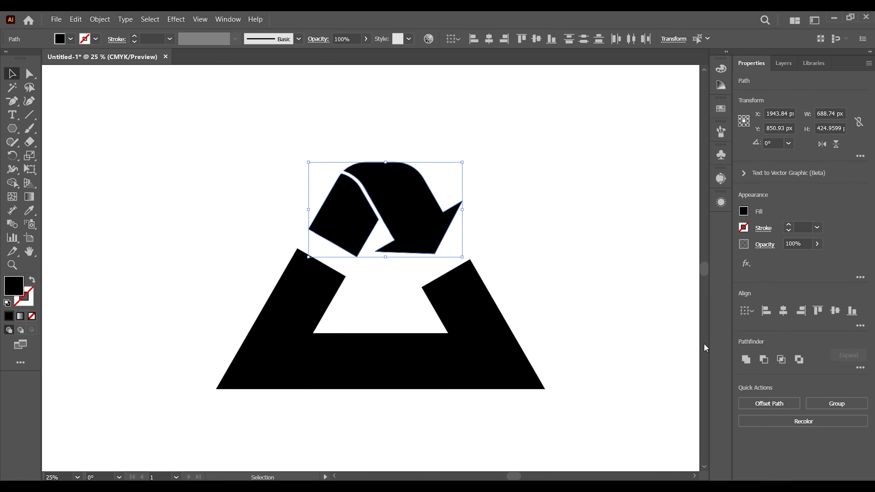
{"action": "left_click", "coordinate": [815, 403]}
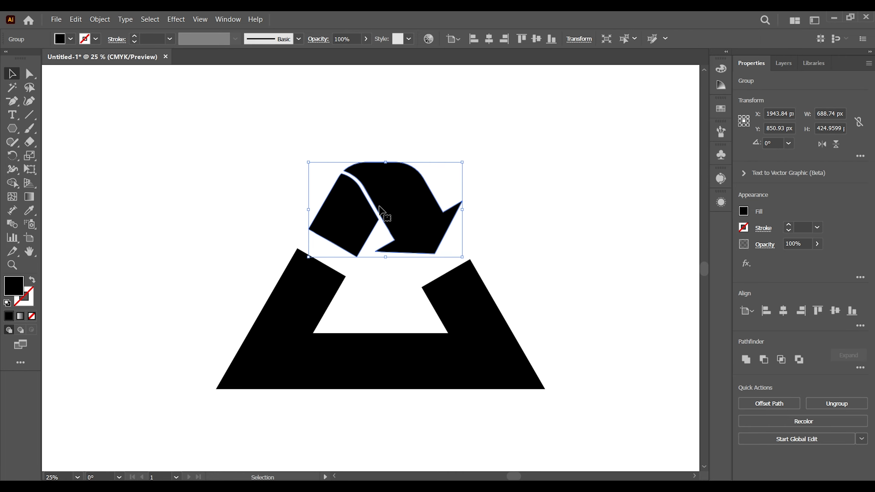
- Create a copy of the arrow group rotated 120° and place it over the triangle's lower-left corner
{"action": "right_click", "coordinate": [389, 208]}
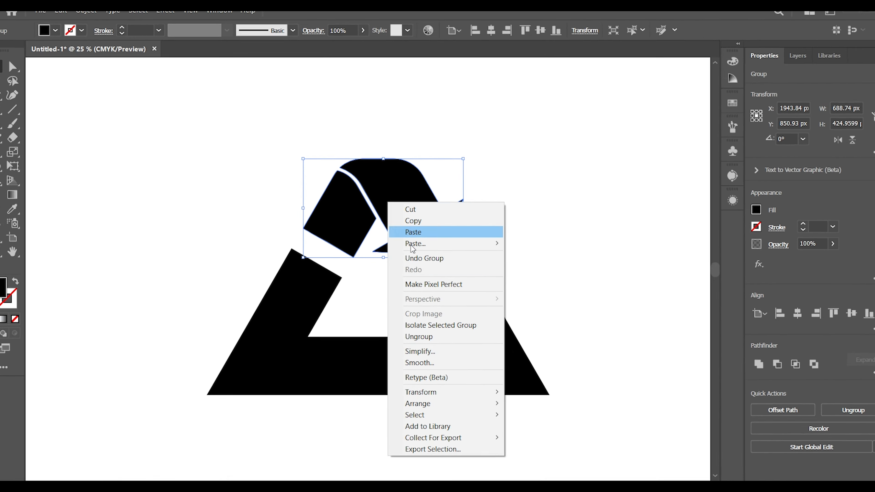
{"action": "mouse_move", "coordinate": [439, 389]}
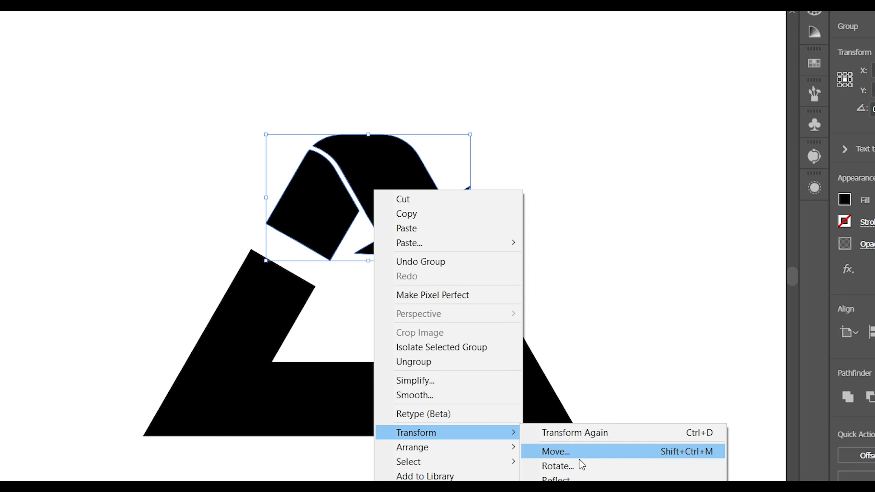
{"action": "left_click", "coordinate": [580, 465]}
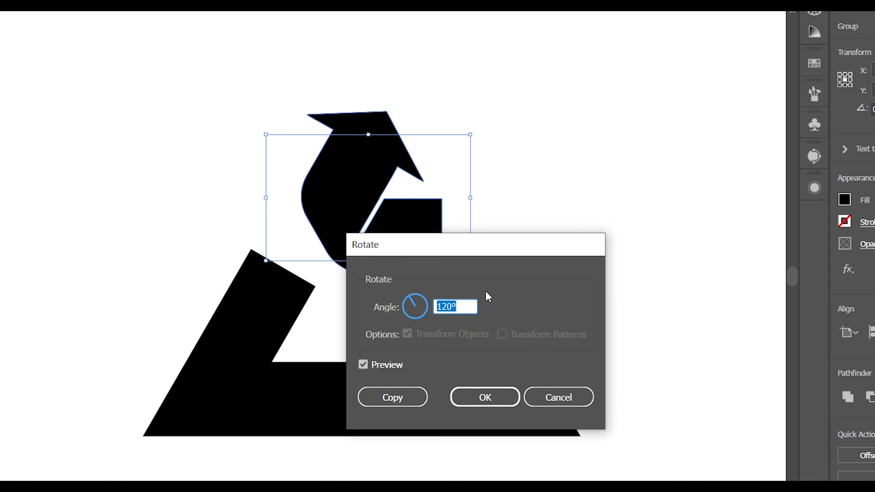
{"action": "left_click", "coordinate": [403, 398]}
{"action": "left_click_drag", "start_coordinate": [377, 194], "coordinate": [254, 348]}
{"action": "left_click", "coordinate": [508, 238]}
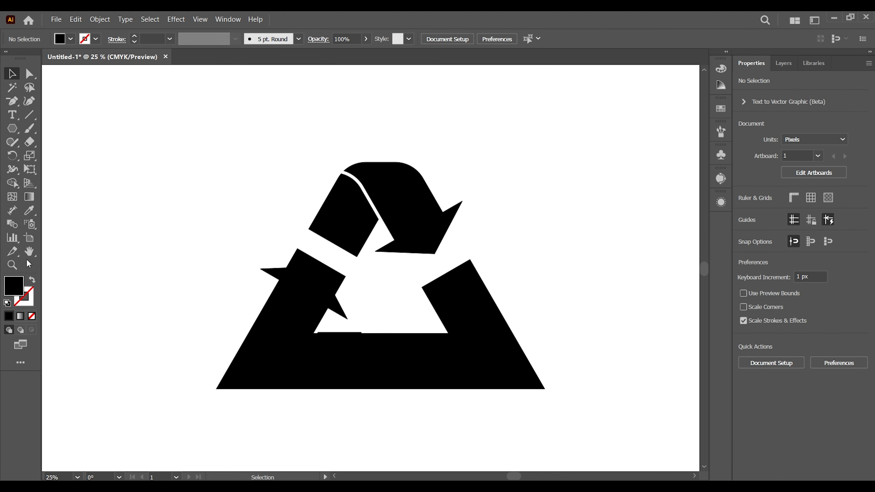
- Nudge the lower-left arrow copy down until its straight tail lines up with the triangle's horizontal band
{"action": "left_click", "coordinate": [11, 265]}
{"action": "left_click", "coordinate": [316, 352]}
{"action": "left_click", "coordinate": [373, 268]}
{"action": "left_click", "coordinate": [379, 269]}
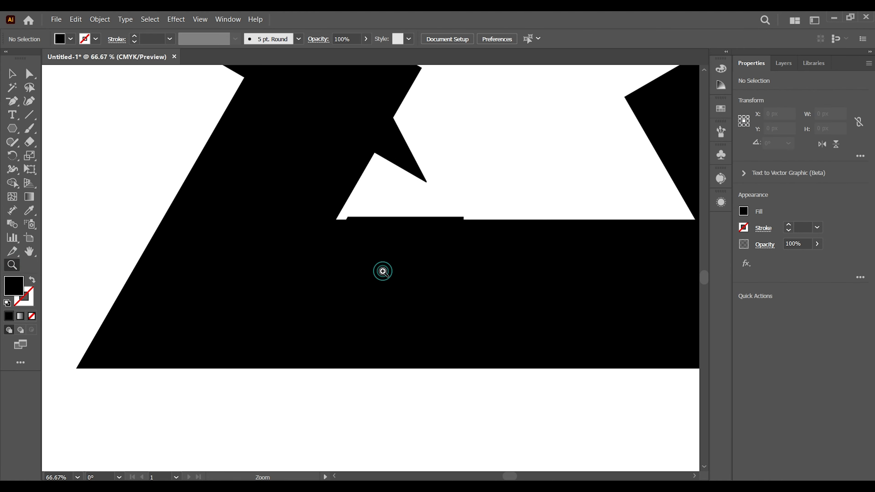
{"action": "left_click", "coordinate": [13, 75]}
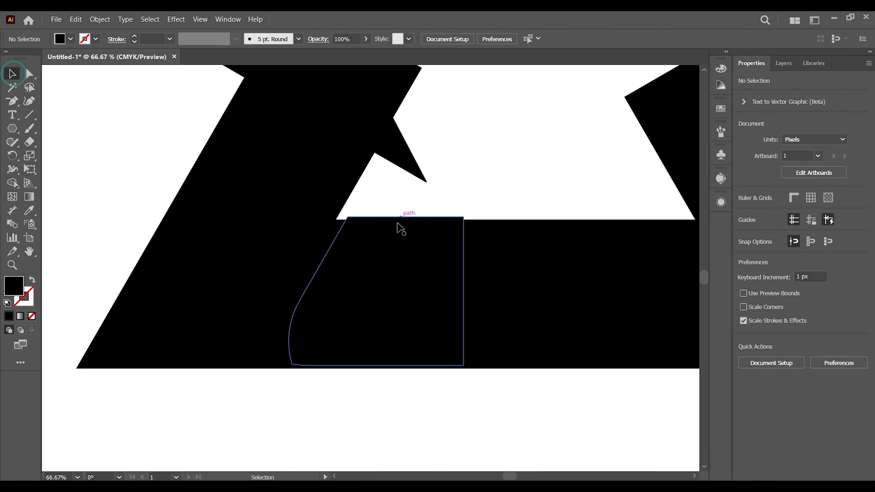
{"action": "left_click", "coordinate": [388, 237]}
{"action": "key", "text": "Down"}
{"action": "key", "text": "Down"}
{"action": "key", "text": "Down"}
{"action": "key", "text": "Down"}
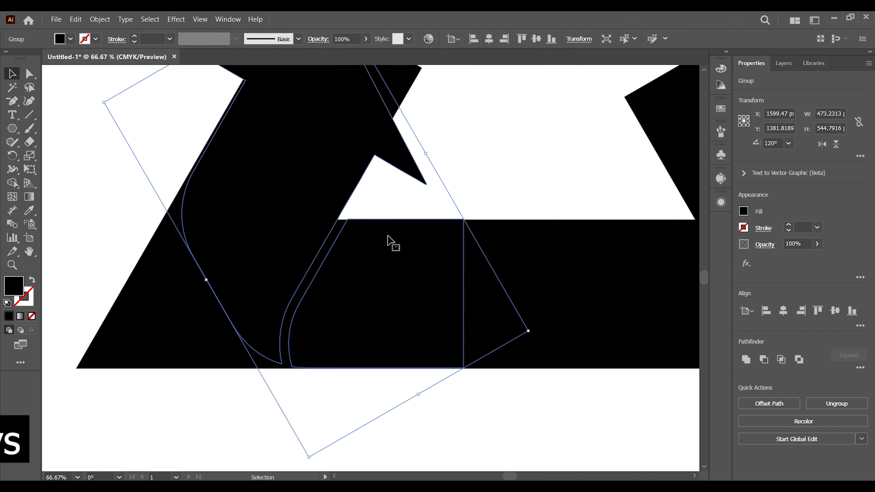
{"action": "key", "text": "Down"}
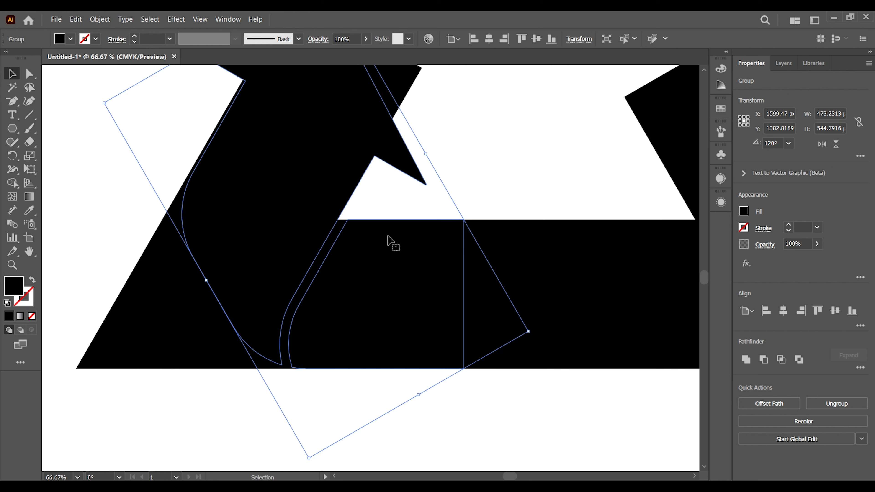
- Nudge the lower-left arrow copy sideways until its shaft edges align with the triangle's slanted band
{"action": "key", "text": "Left"}
{"action": "key", "text": "Left"}
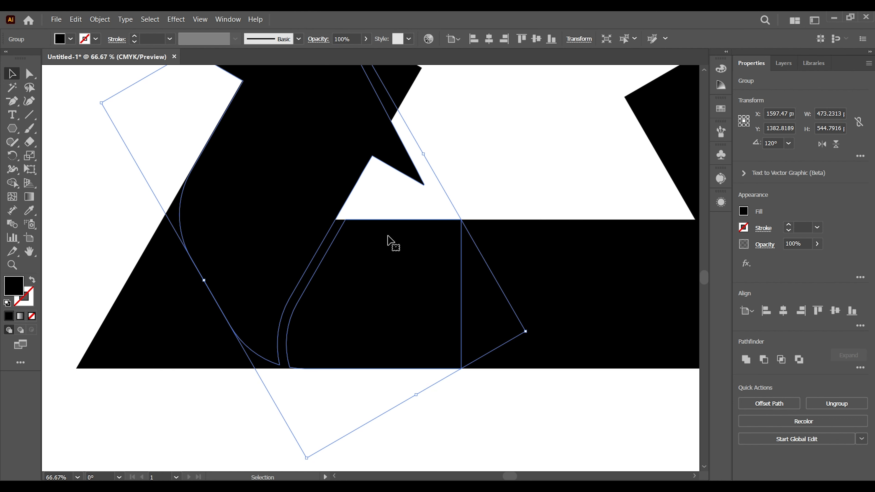
{"action": "key", "text": "Left"}
{"action": "key", "text": "Left"}
{"action": "key", "text": "Left"}
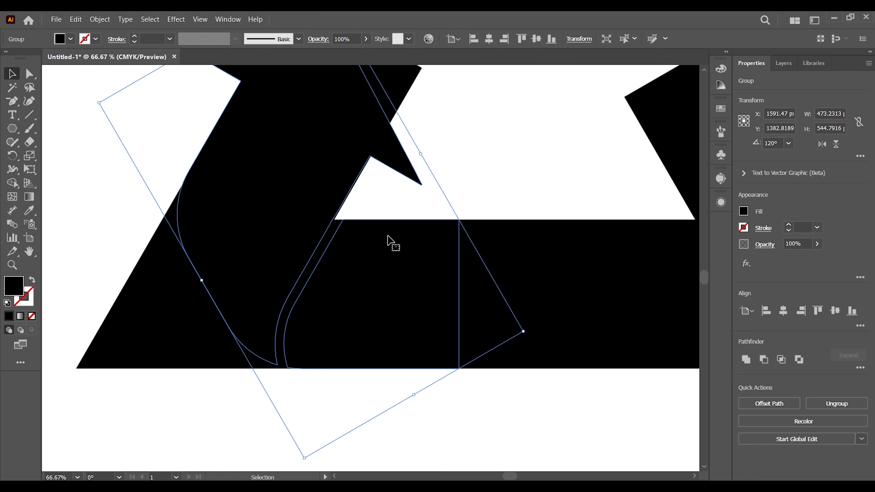
{"action": "key", "text": "Right"}
{"action": "key", "text": "Right"}
{"action": "key", "text": "Right"}
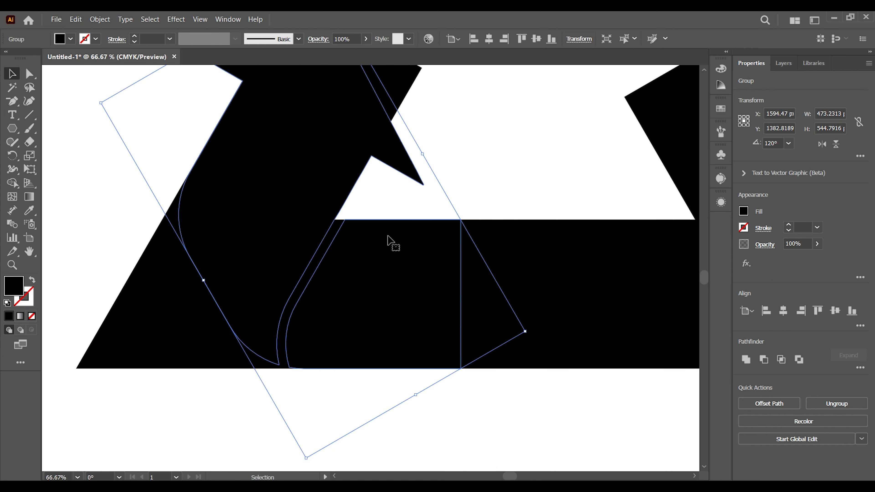
{"action": "key", "text": "Right"}
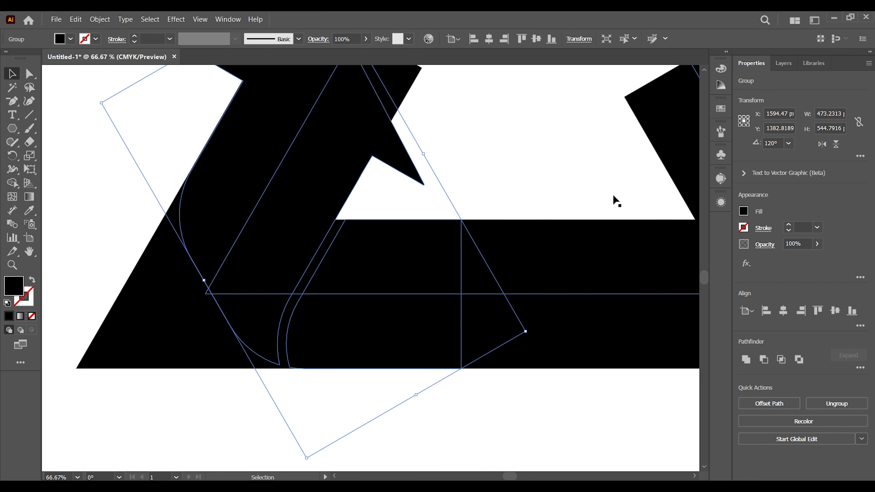
{"action": "left_click", "coordinate": [602, 176]}
{"action": "key", "text": "ctrl+equal"}
{"action": "key", "text": "ctrl+equal"}
{"action": "key", "text": "ctrl+equal"}
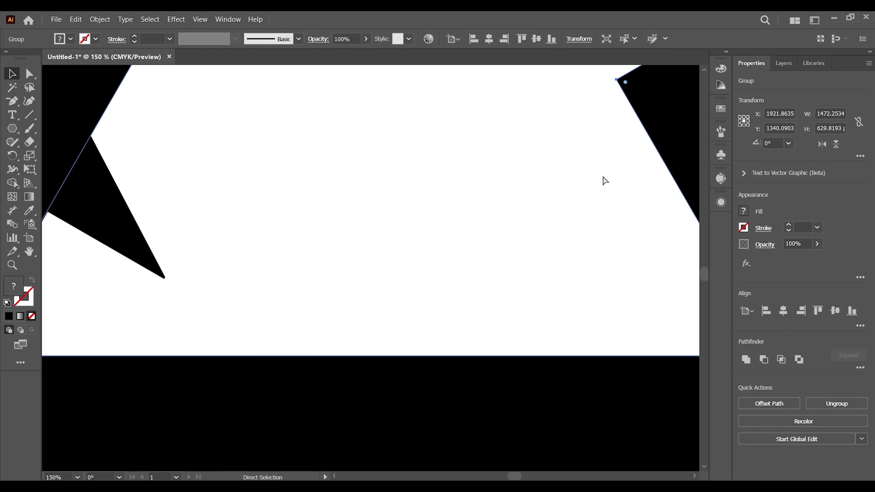
{"action": "key", "text": "ctrl+minus"}
{"action": "key", "text": "ctrl+minus"}
{"action": "key", "text": "ctrl+minus"}
{"action": "key", "text": "ctrl+minus"}
{"action": "key", "text": "ctrl+minus"}
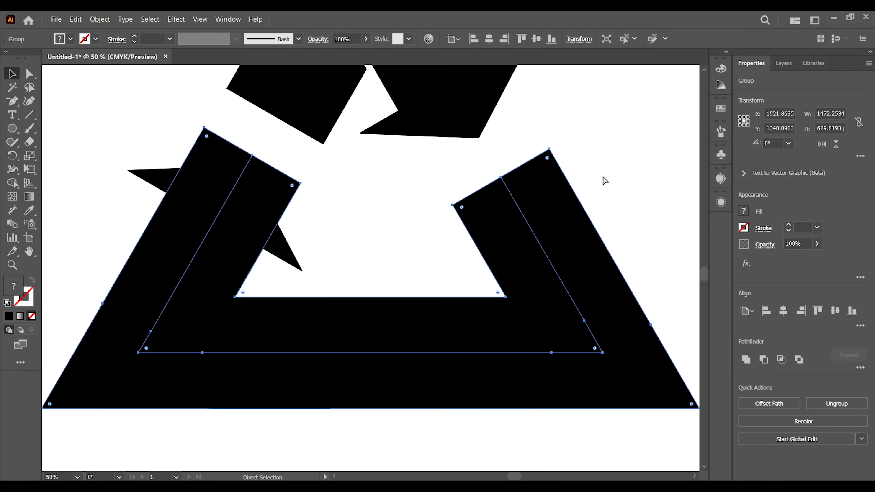
{"action": "left_click", "coordinate": [148, 122]}
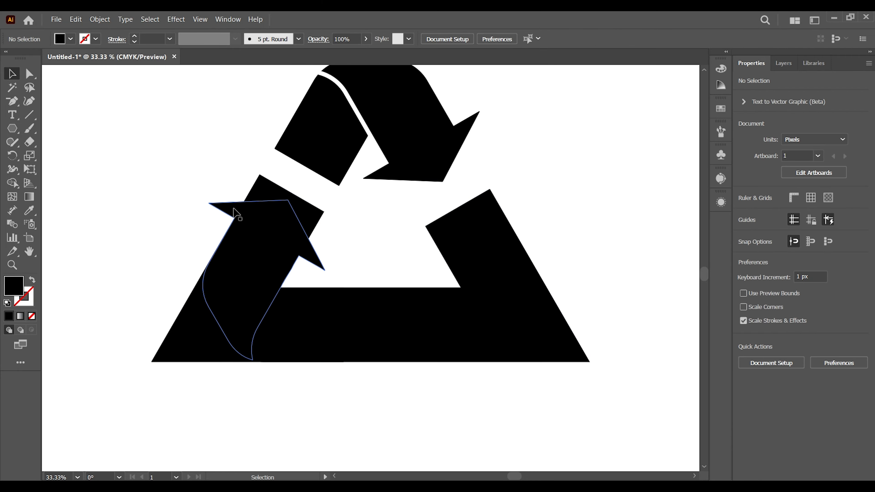
- Create a copy of the lower-left arrow group rotated by 120°
{"action": "left_click", "coordinate": [270, 251]}
{"action": "right_click", "coordinate": [268, 241]}
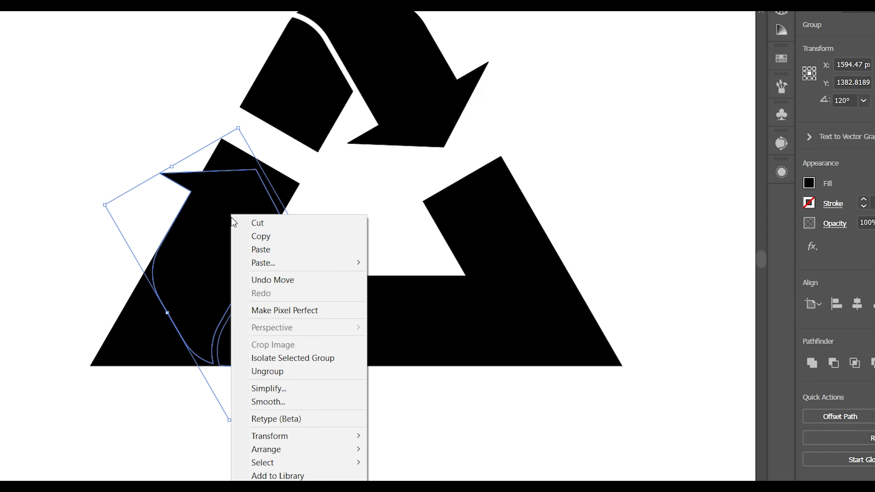
{"action": "mouse_move", "coordinate": [327, 414]}
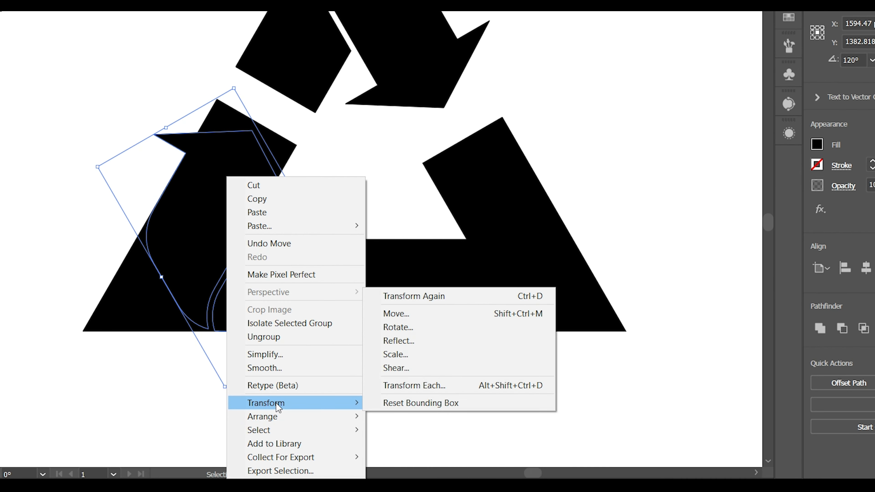
{"action": "left_click", "coordinate": [447, 334]}
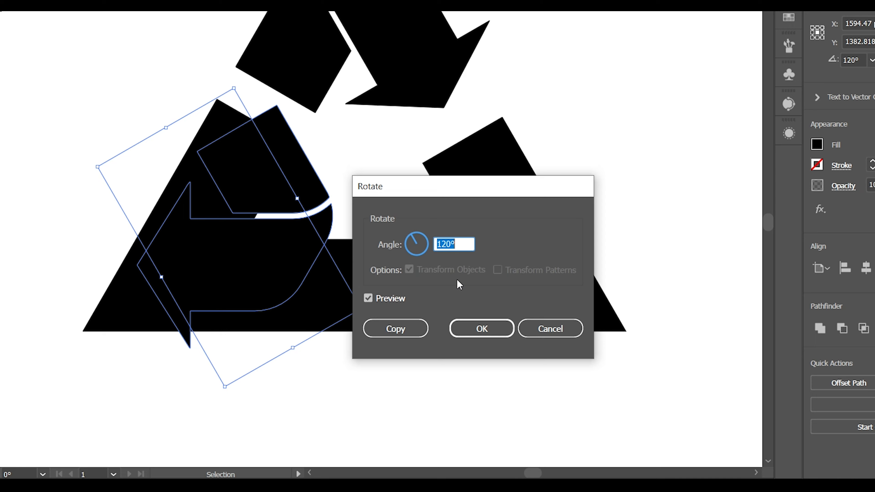
{"action": "left_click", "coordinate": [396, 328]}
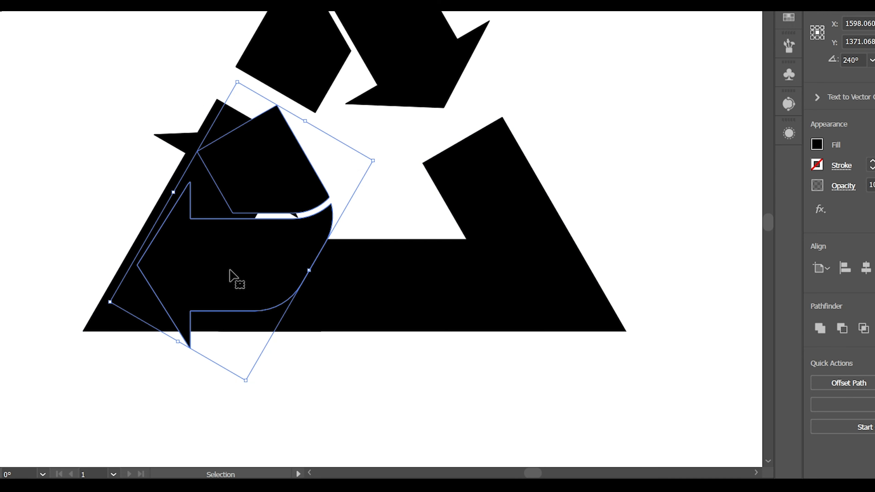
- Move the new arrow copy horizontally onto the triangle's lower-right corner and nudge it to align with the slanted band
{"action": "left_click_drag", "start_coordinate": [229, 270], "coordinate": [448, 271]}
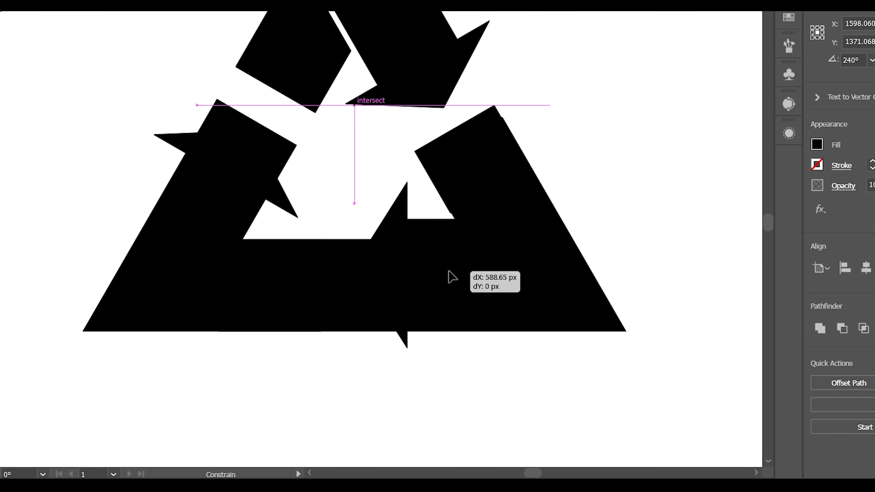
{"action": "left_click_drag", "start_coordinate": [448, 271], "coordinate": [448, 271]}
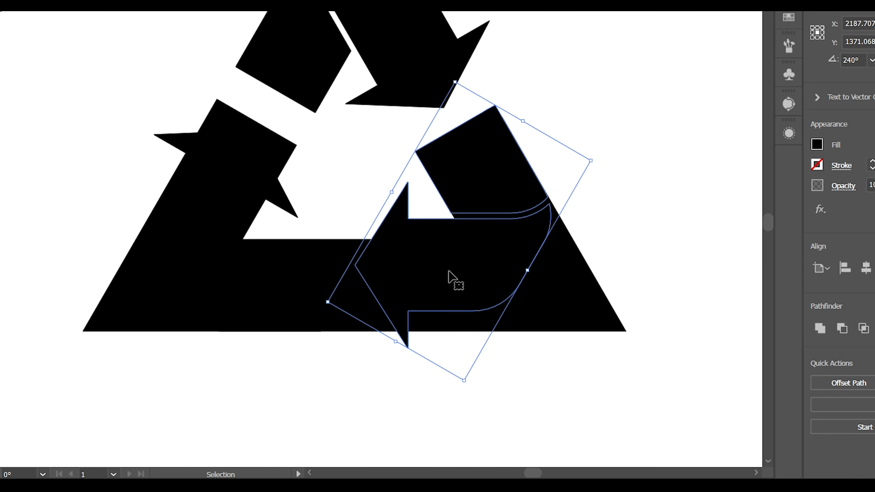
{"action": "key", "text": "Right"}
{"action": "key", "text": "Right"}
{"action": "key", "text": "Left"}
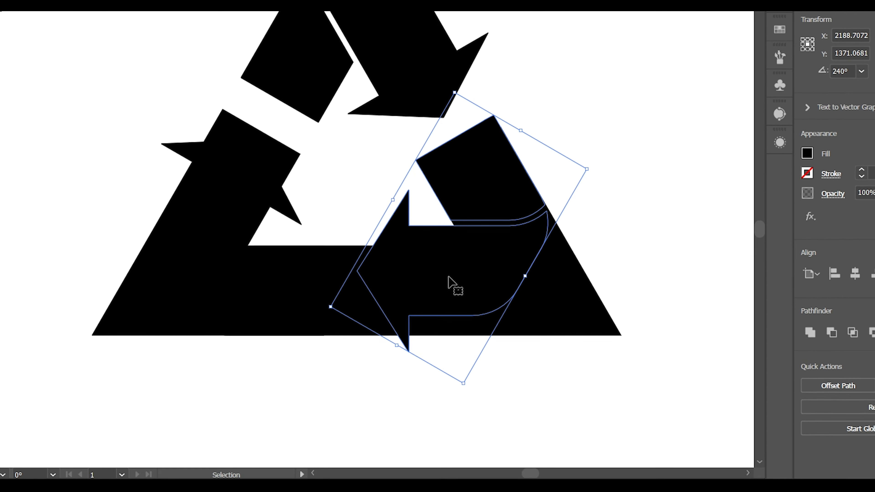
{"action": "key", "text": "Left"}
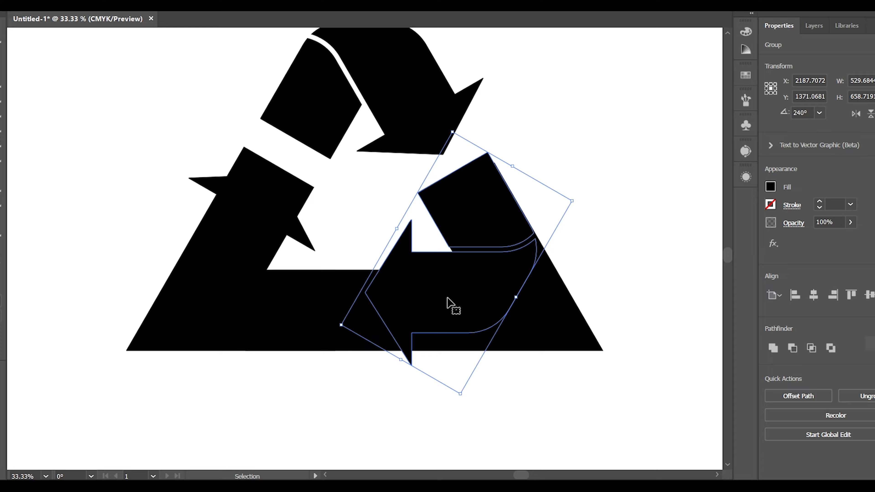
{"action": "key", "text": "Right"}
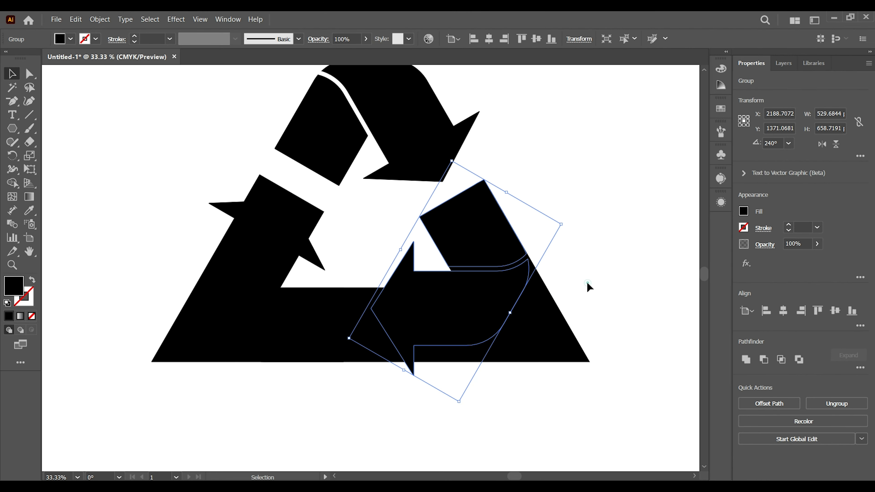
{"action": "left_click", "coordinate": [587, 282]}
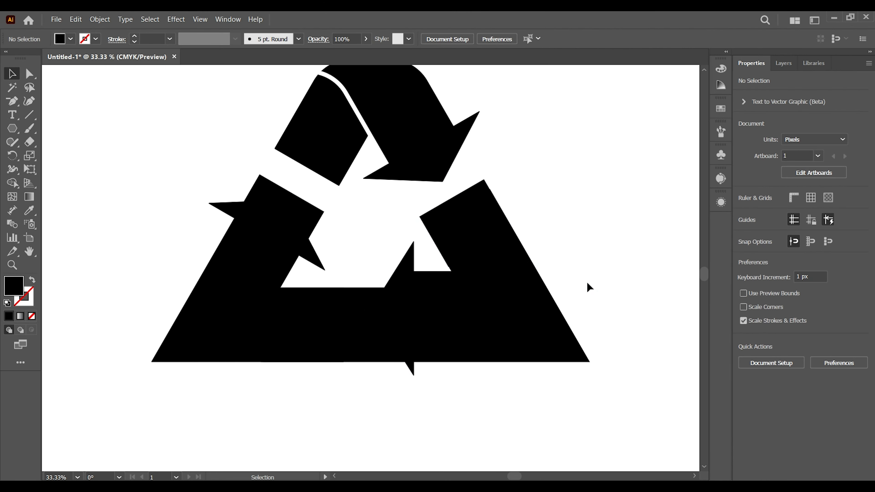
- Delete the black base triangle group behind the three arrows
{"action": "key", "text": "ctrl+minus"}
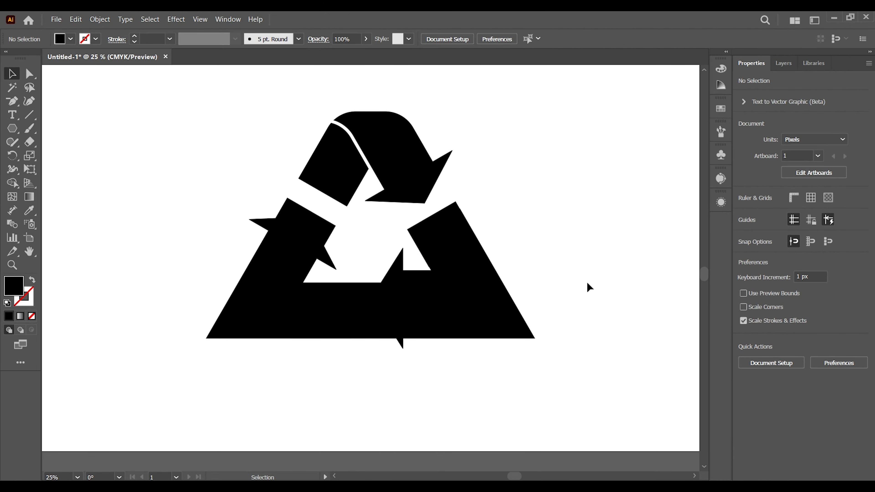
{"action": "left_click_drag", "start_coordinate": [512, 334], "coordinate": [604, 413]}
{"action": "key", "text": "Delete"}
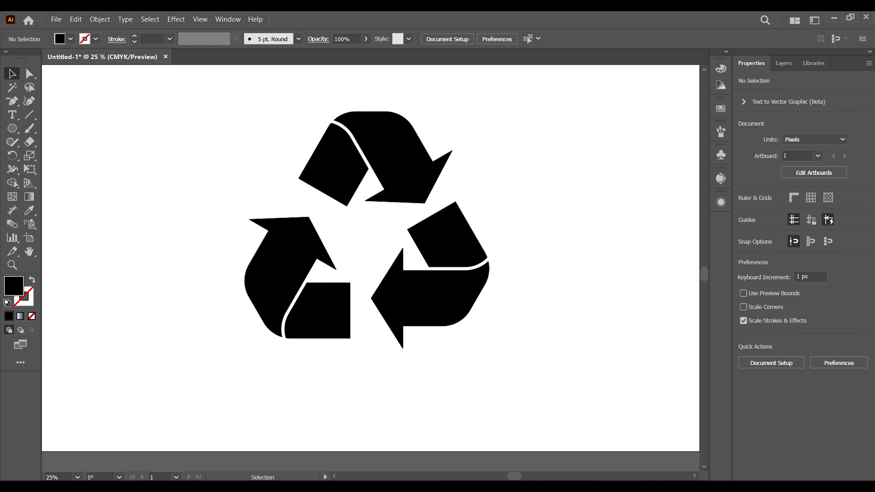
{"action": "key", "text": "ctrl+minus"}
{"action": "key", "text": "ctrl+minus"}
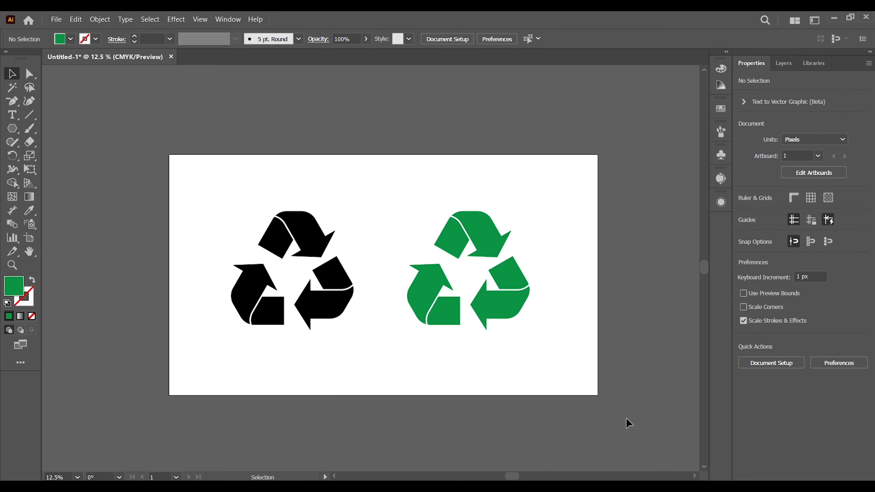
{"action": "key", "text": "ctrl+plus"}
{"action": "key", "text": "ctrl+plus"}
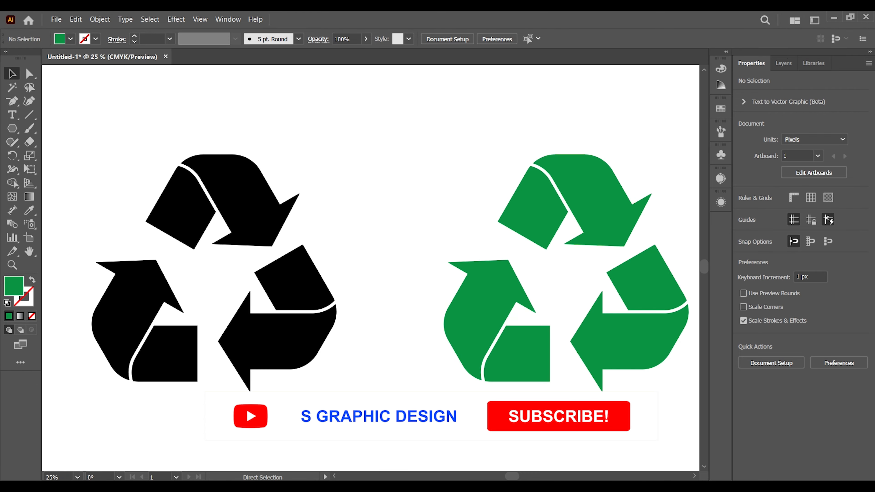
{"action": "left_click_drag", "start_coordinate": [594, 391], "coordinate": [569, 394]}
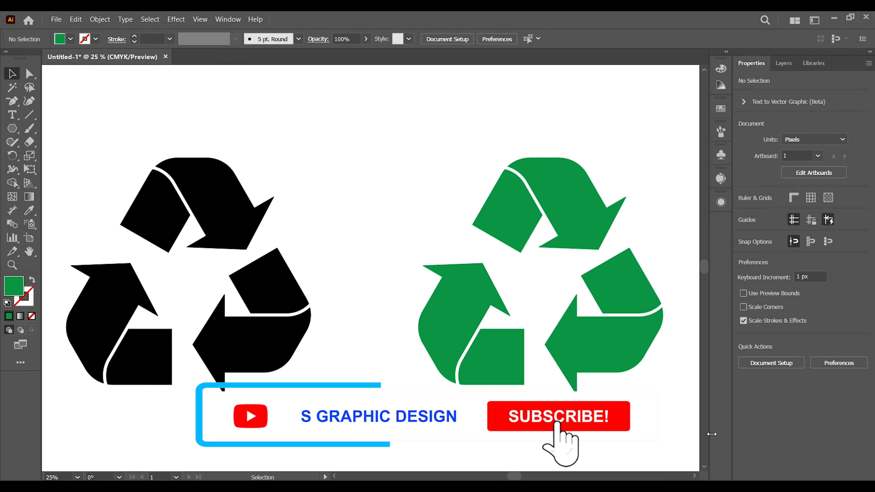